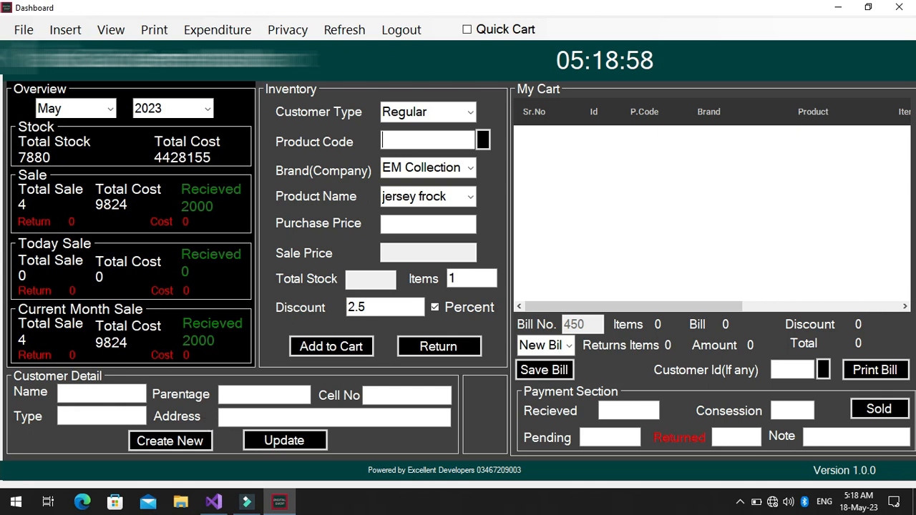
# - Open the customer list, browse its records, and close it
pyautogui.click(106, 36)
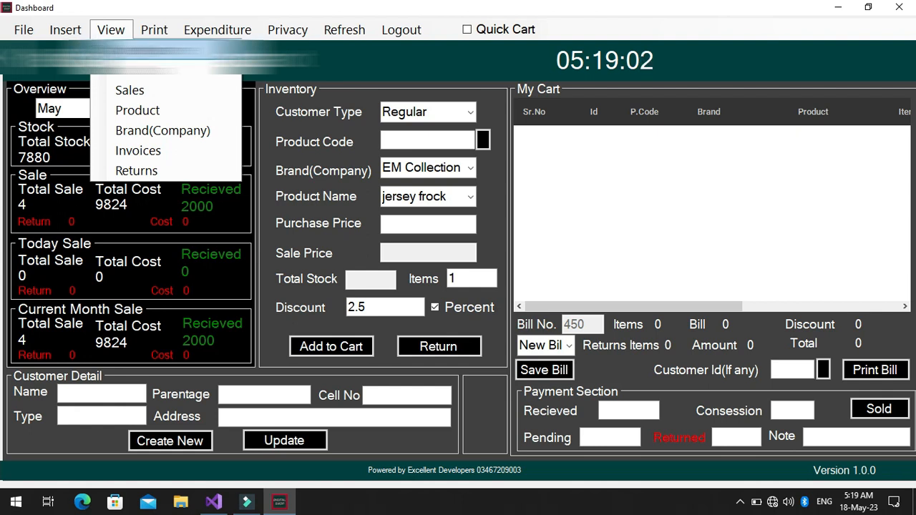
pyautogui.click(136, 51)
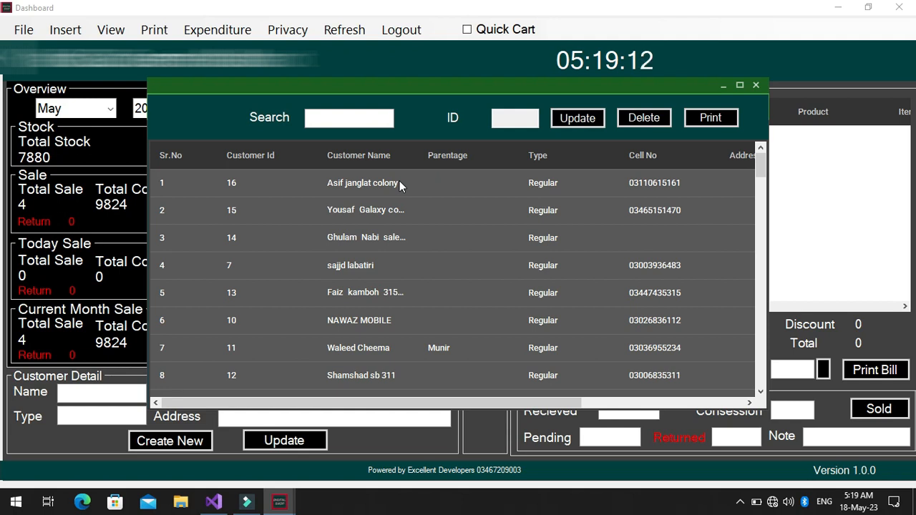
pyautogui.click(756, 85)
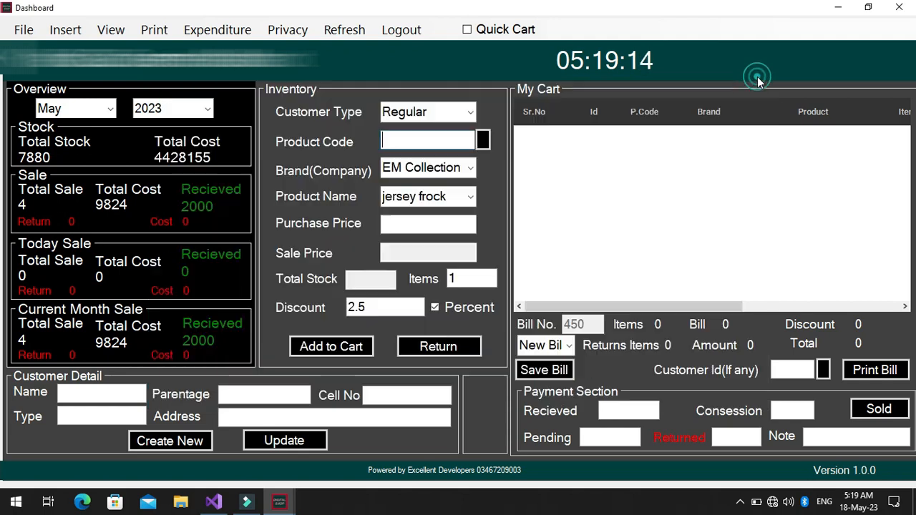
pyautogui.click(111, 30)
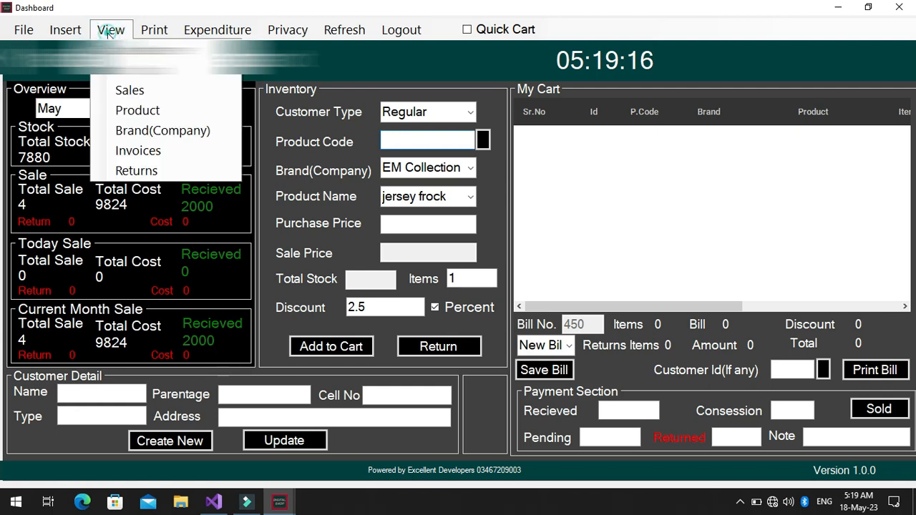
pyautogui.click(123, 50)
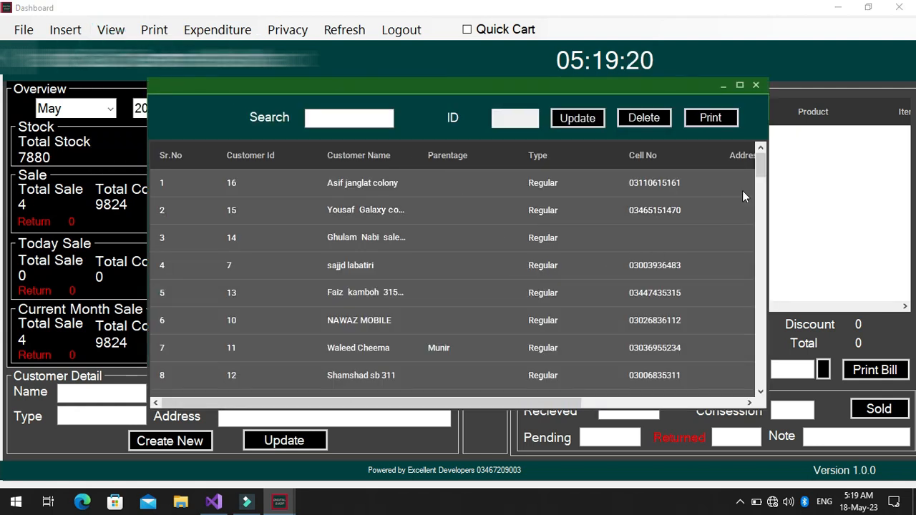
pyautogui.moveTo(758, 167); pyautogui.dragTo(761, 286)
pyautogui.moveTo(771, 331); pyautogui.dragTo(767, 216)
pyautogui.moveTo(426, 405); pyautogui.dragTo(586, 365)
pyautogui.moveTo(730, 334); pyautogui.dragTo(324, 357)
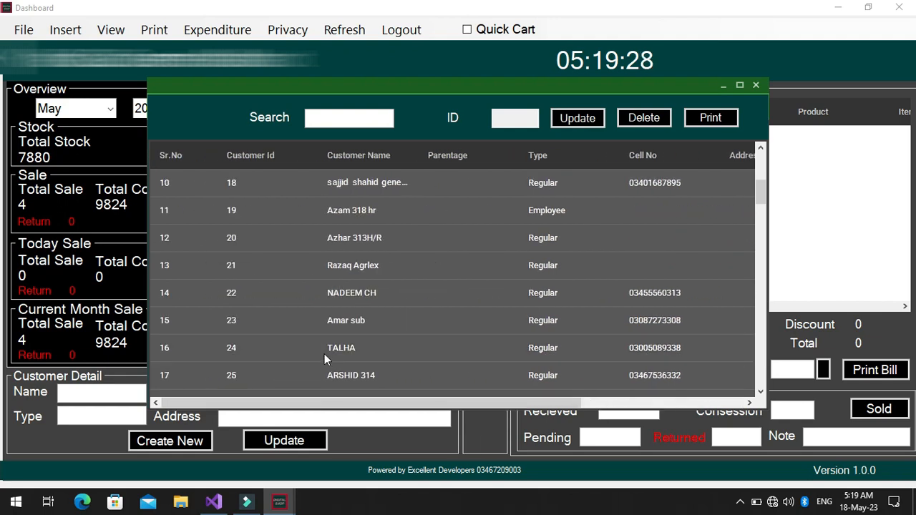
pyautogui.click(759, 84)
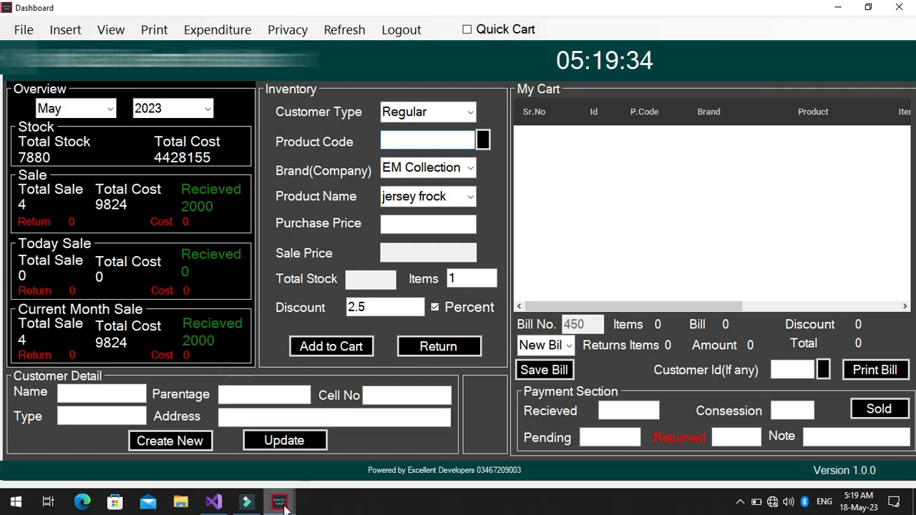
pyautogui.moveTo(282, 505)
pyautogui.click(415, 402)
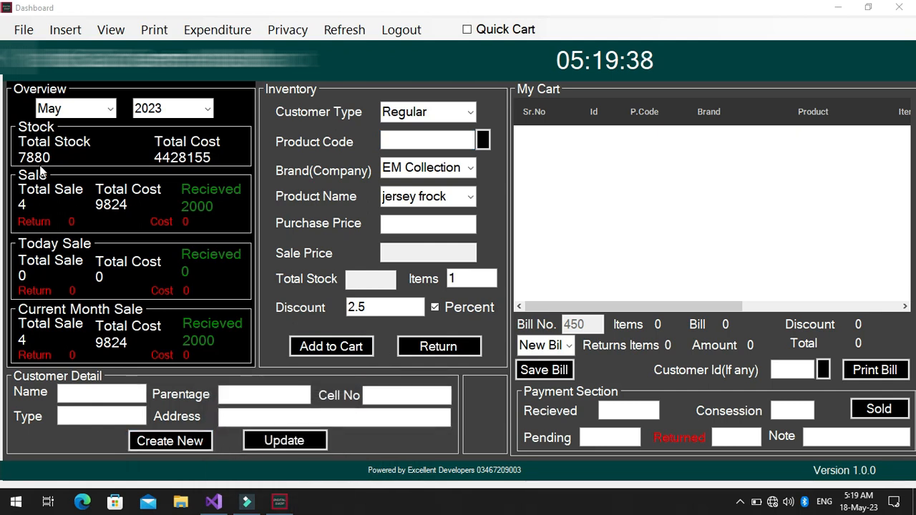
pyautogui.click(66, 33)
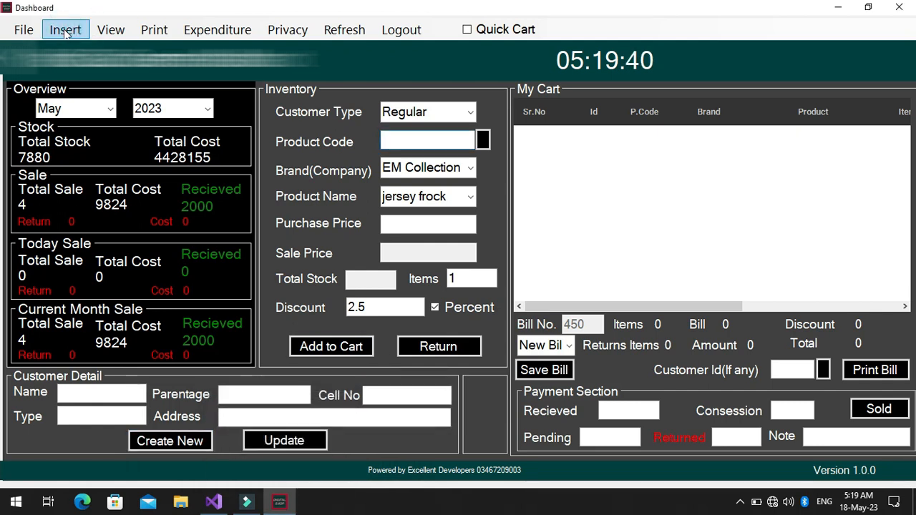
pyautogui.click(66, 32)
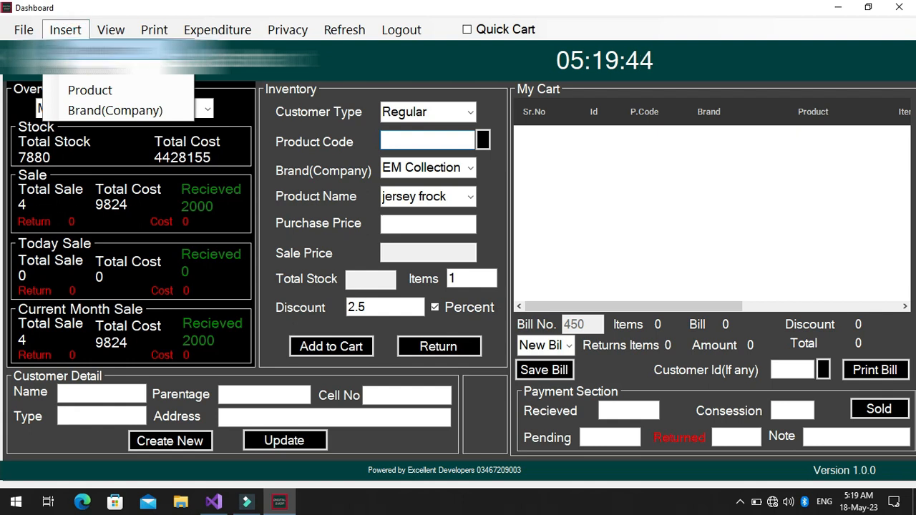
pyautogui.click(104, 437)
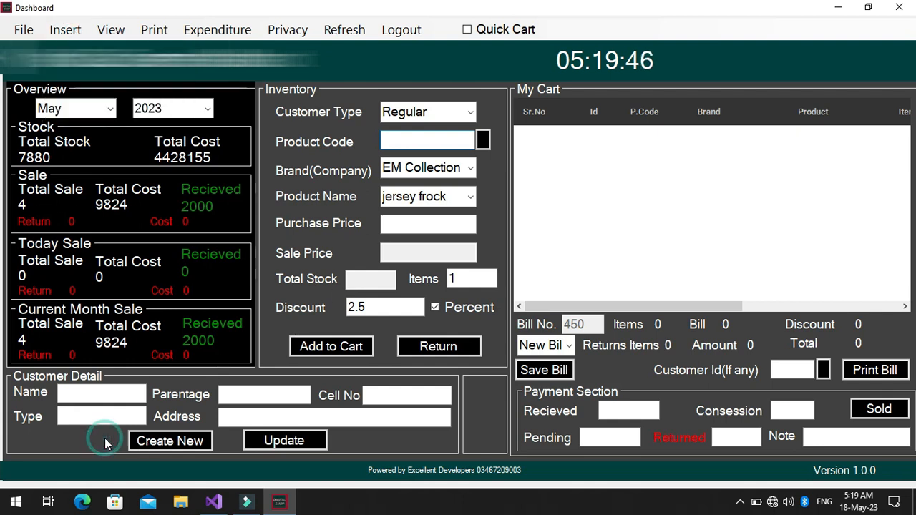
# - Open a new customer form and enter the customer's name, father's name and cell number
pyautogui.click(163, 444)
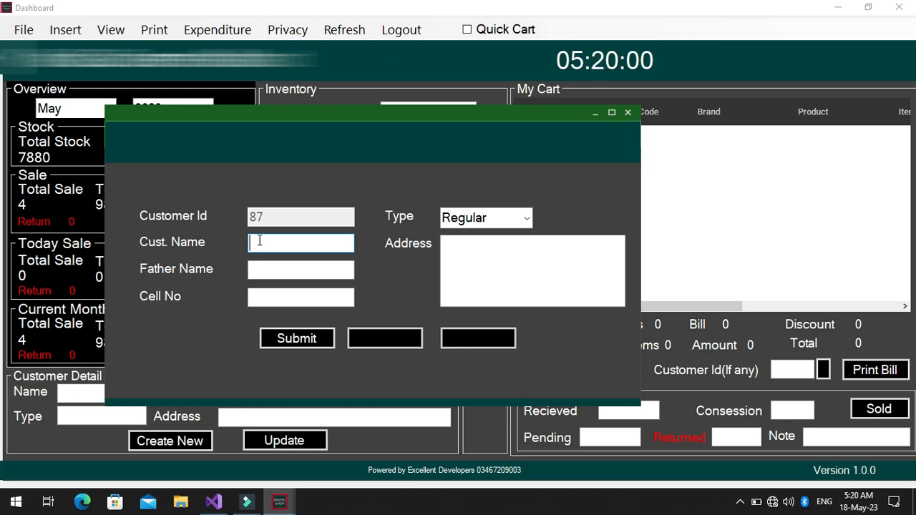
pyautogui.write('FG')
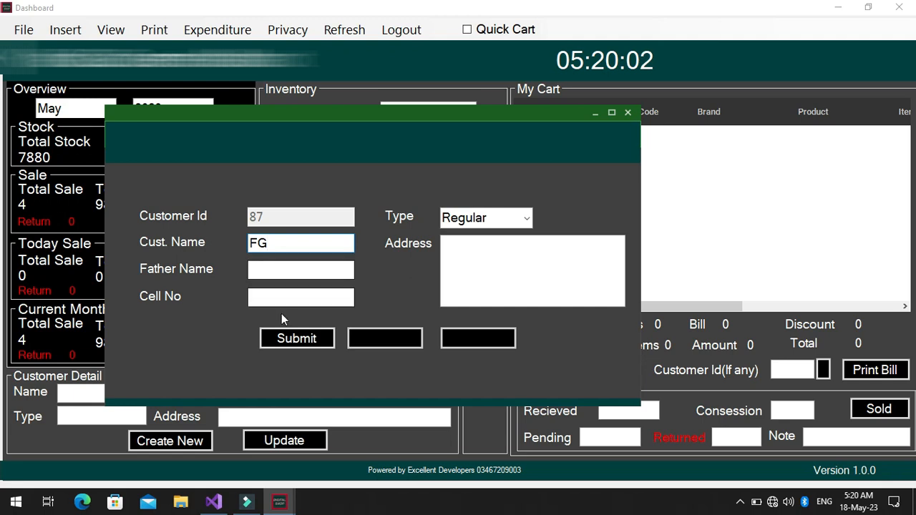
pyautogui.click(270, 263)
pyautogui.click(269, 268)
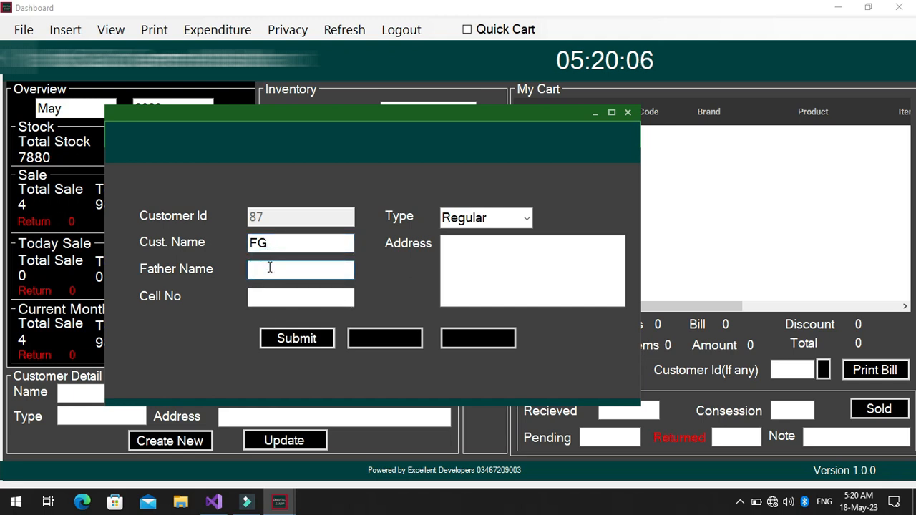
pyautogui.write('D')
pyautogui.click(278, 301)
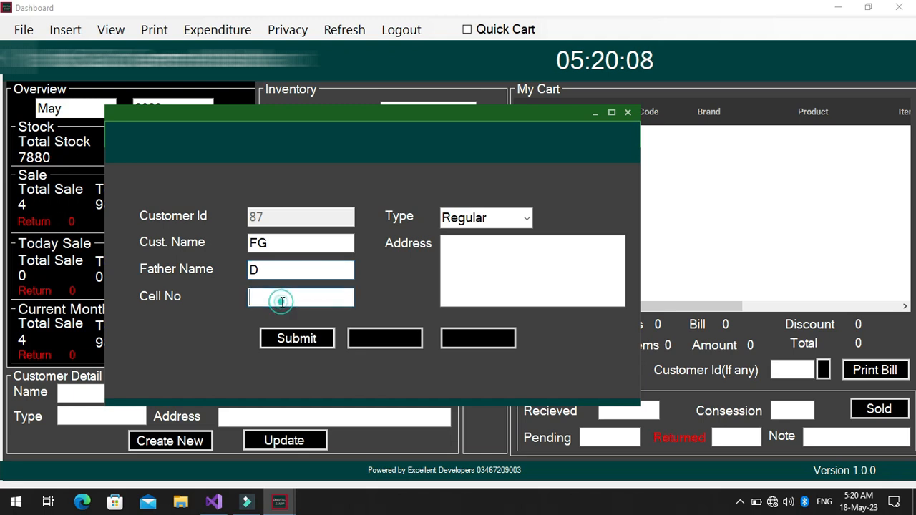
pyautogui.write('545')
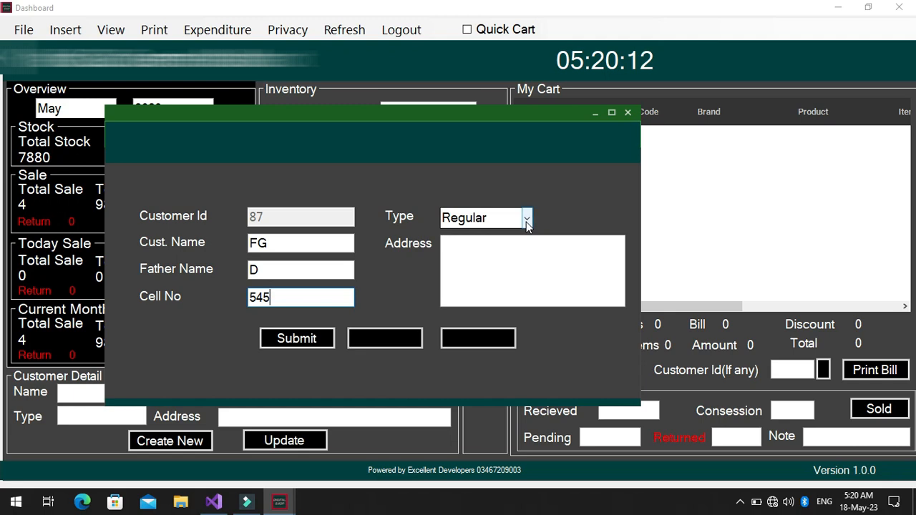
# - Keep the customer type as Regular, enter the customer's address, and close the form without submitting it
pyautogui.click(527, 219)
pyautogui.click(526, 218)
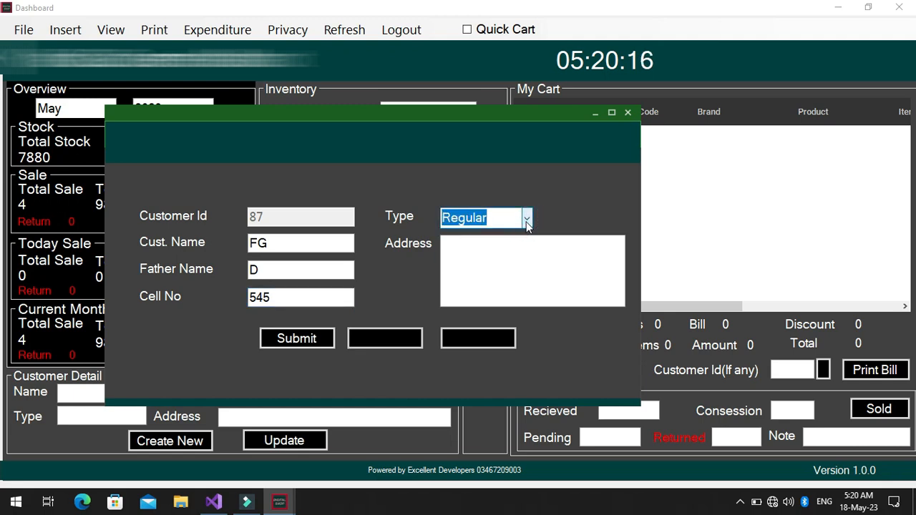
pyautogui.click(497, 245)
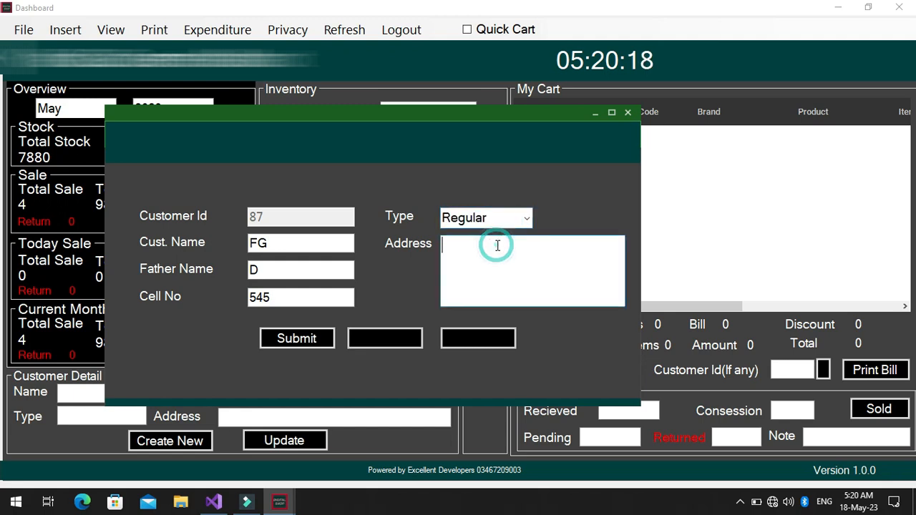
pyautogui.write('DFDF')
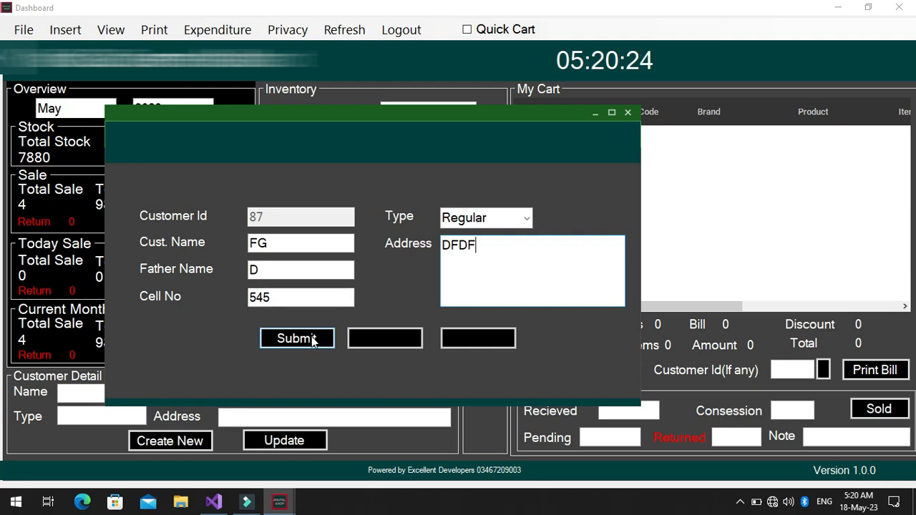
pyautogui.click(627, 112)
# - View the list of registered customers and close it
pyautogui.click(108, 33)
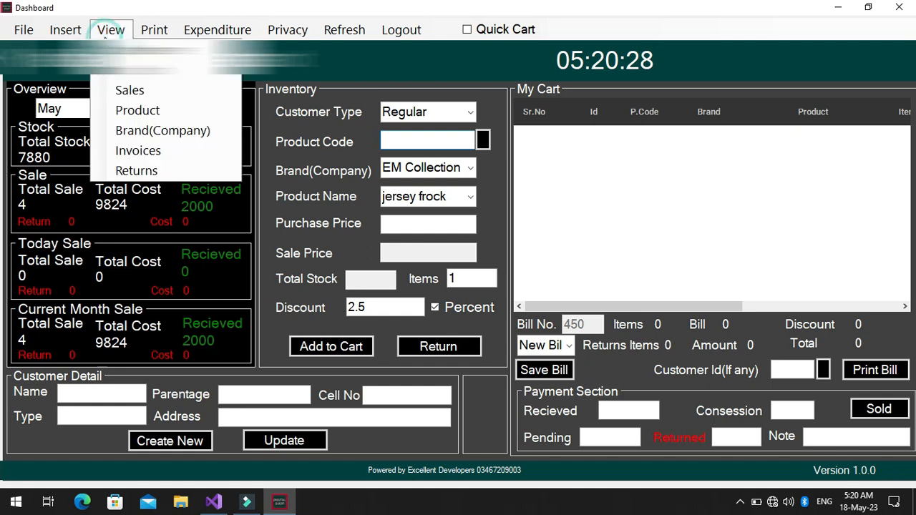
pyautogui.click(115, 53)
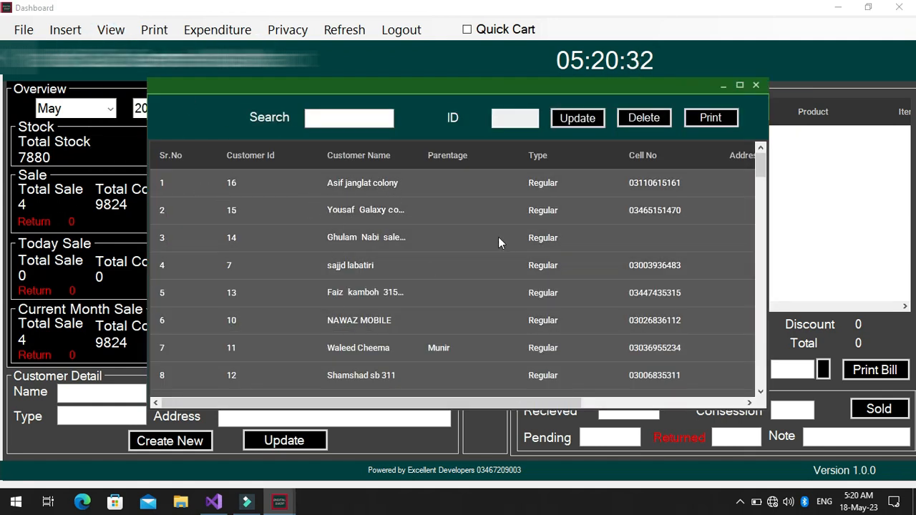
pyautogui.click(761, 83)
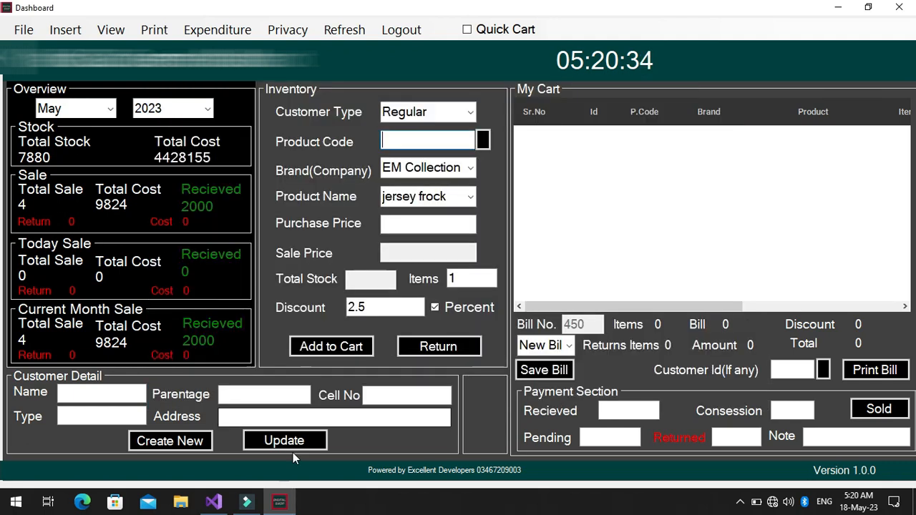
# - Open the blank customer entry form to inspect its fields, and close it
pyautogui.click(65, 30)
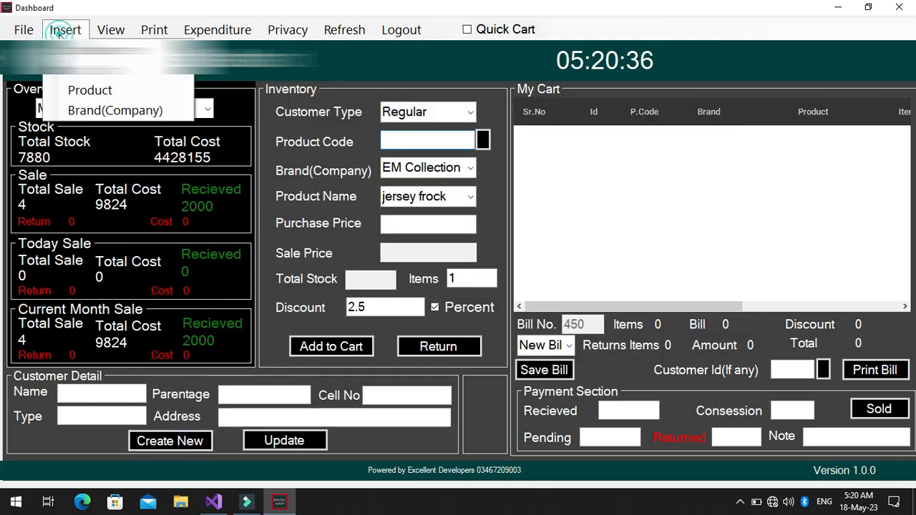
pyautogui.click(108, 50)
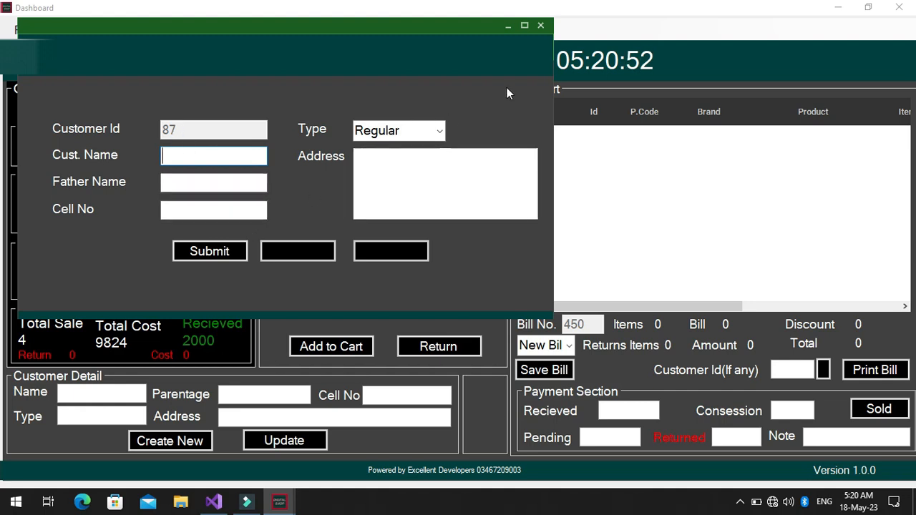
pyautogui.click(540, 26)
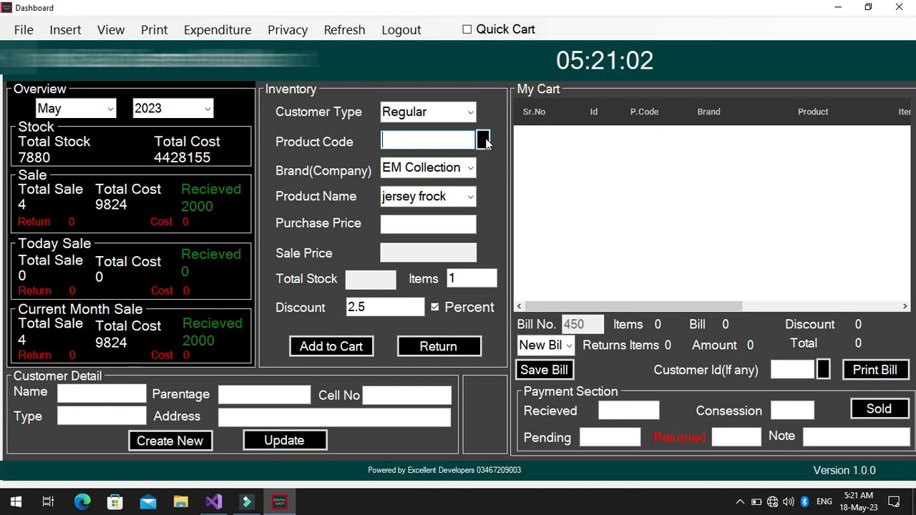
# - Open the fifth listed customer's record in the update form to inspect it, and close the form unchanged
pyautogui.click(109, 30)
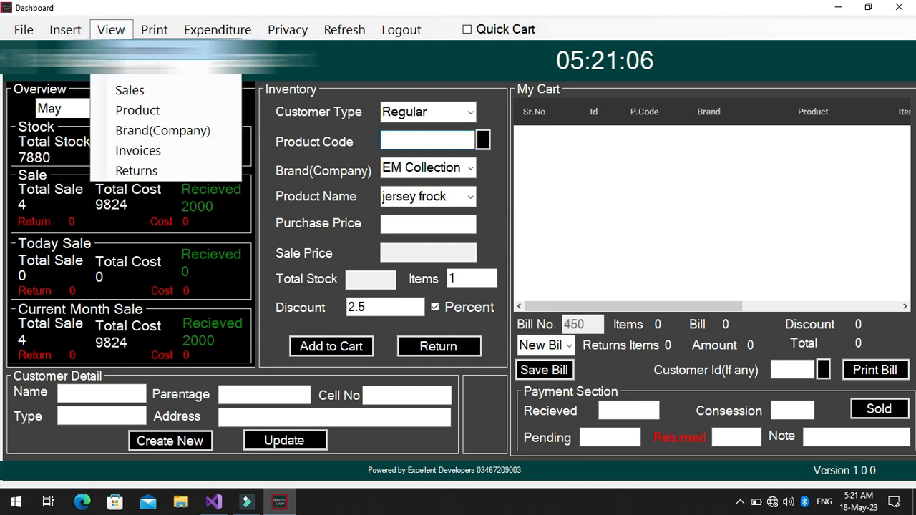
pyautogui.click(137, 51)
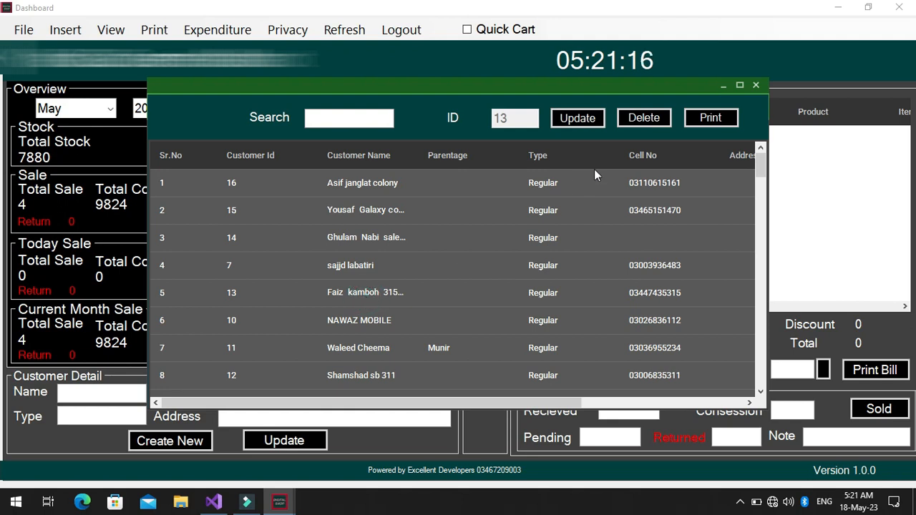
pyautogui.click(573, 117)
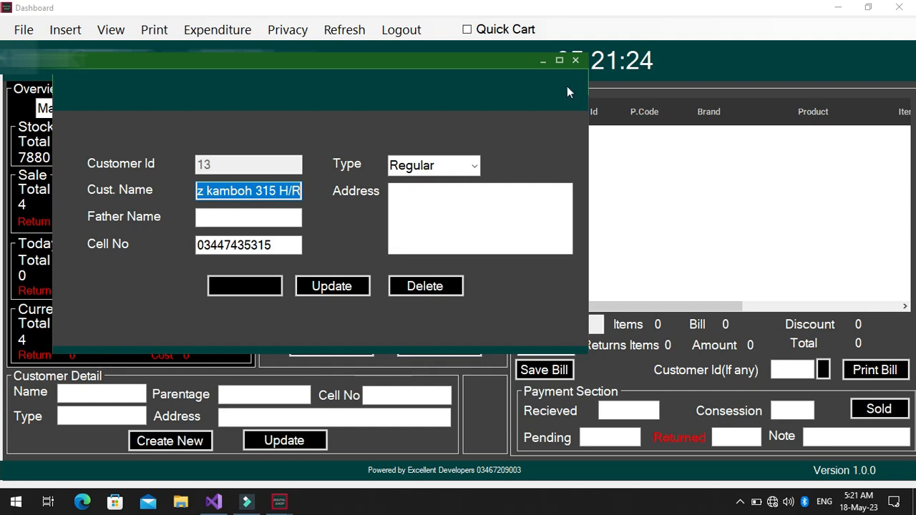
pyautogui.click(575, 60)
# - Delete the second listed customer through its update form and close the form
pyautogui.click(111, 30)
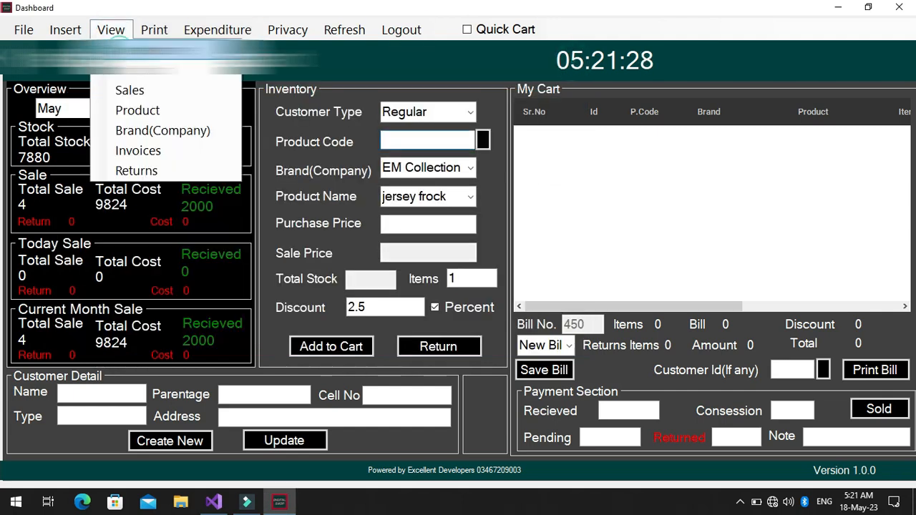
pyautogui.click(132, 50)
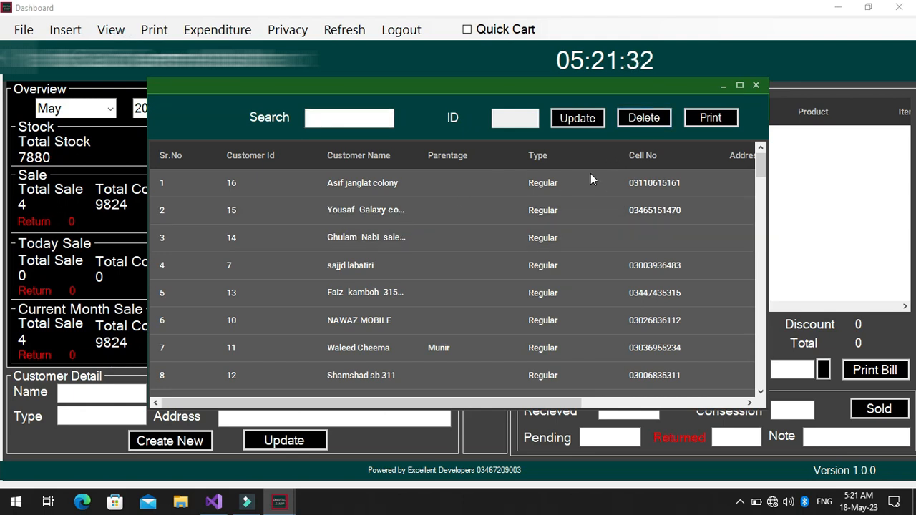
pyautogui.click(424, 208)
pyautogui.click(645, 119)
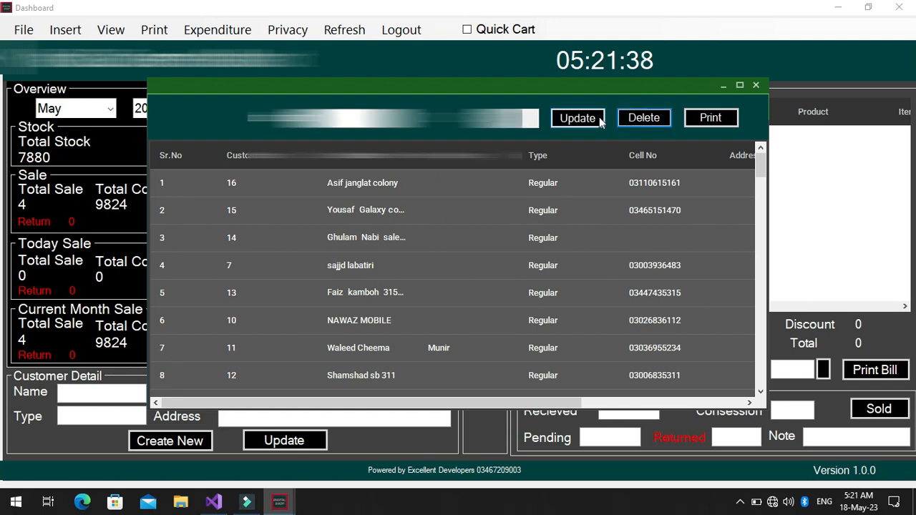
pyautogui.click(577, 118)
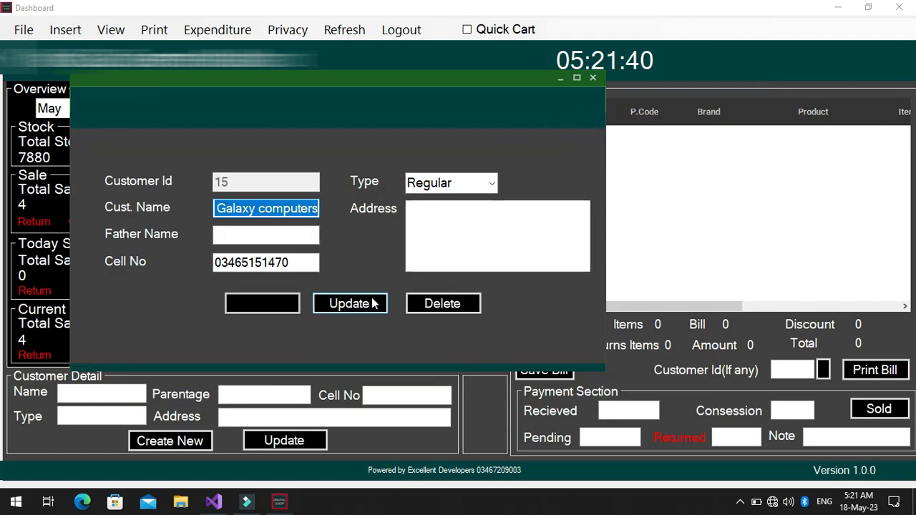
pyautogui.click(425, 304)
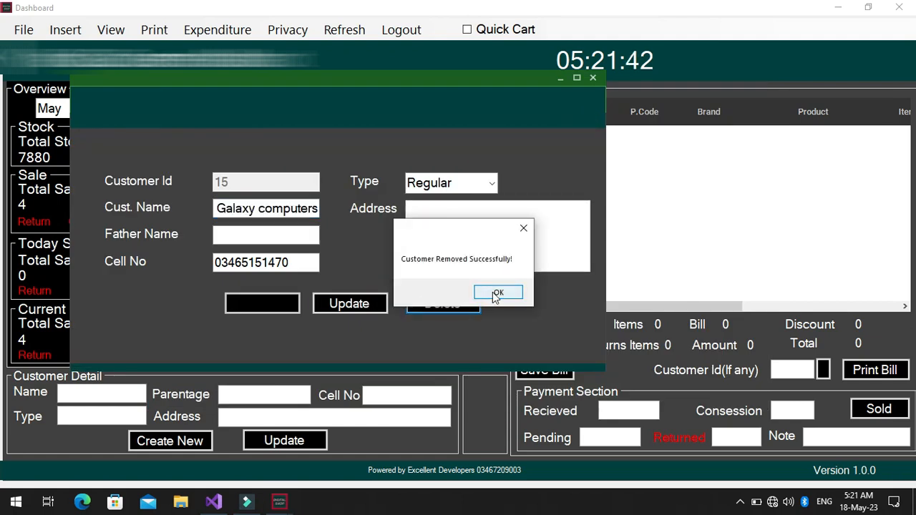
pyautogui.click(492, 294)
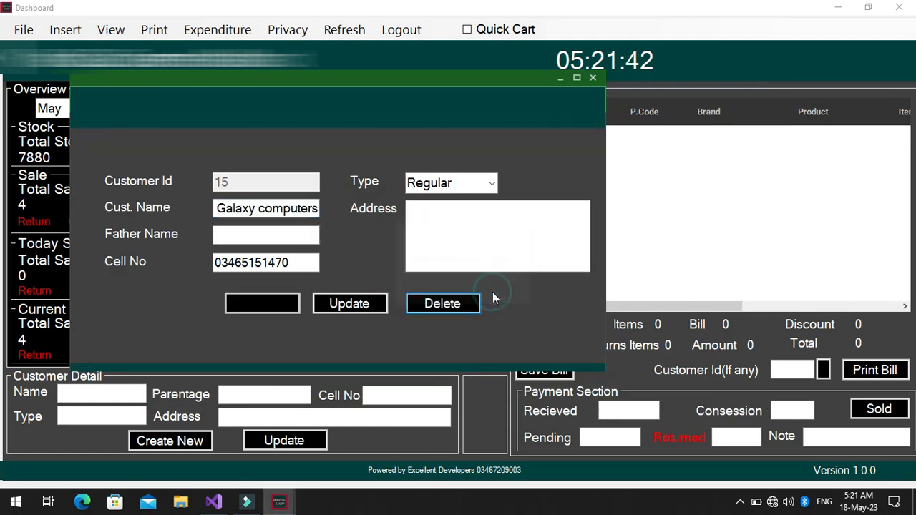
pyautogui.click(593, 77)
# - Open the customer list, view the billing detail report with no customer selected, and close the report
pyautogui.click(111, 30)
pyautogui.press('Escape')
pyautogui.click(110, 30)
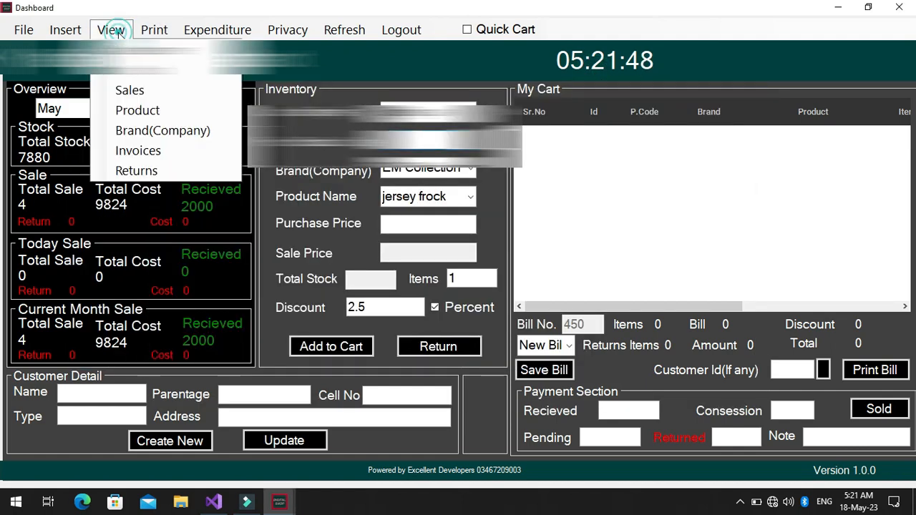
pyautogui.click(131, 48)
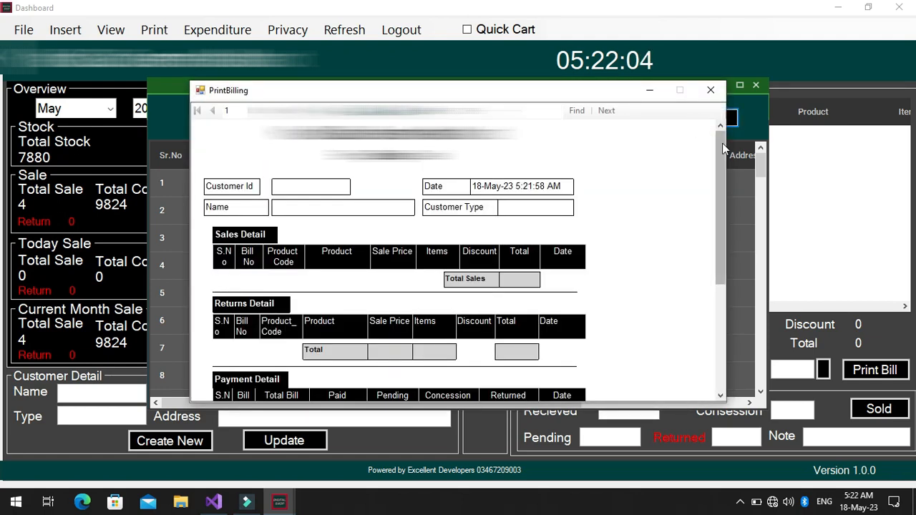
pyautogui.moveTo(717, 140); pyautogui.dragTo(737, 131)
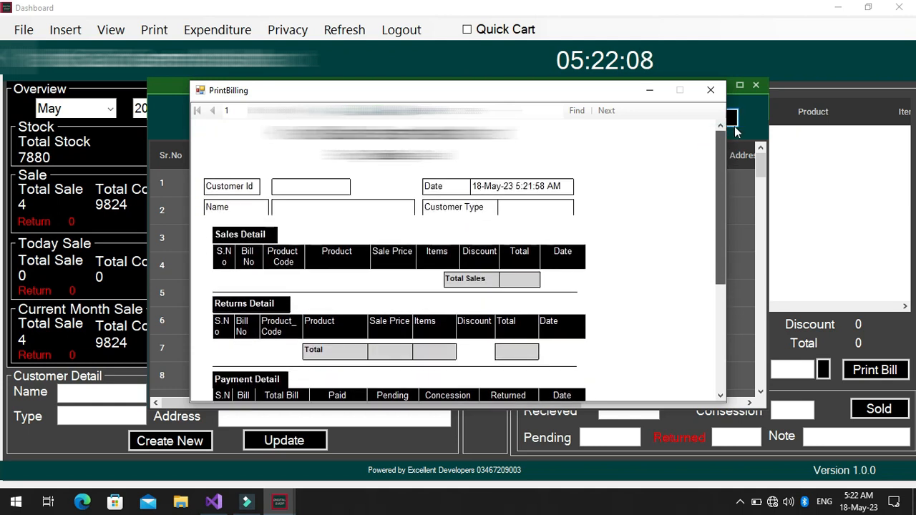
pyautogui.click(710, 89)
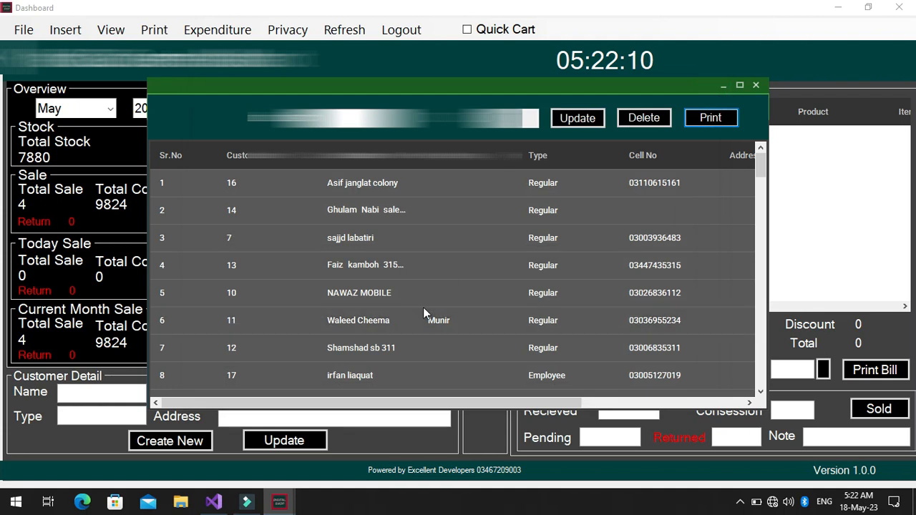
# - View the billing detail report of the sixth listed customer through its payment section, and close the report
pyautogui.click(355, 321)
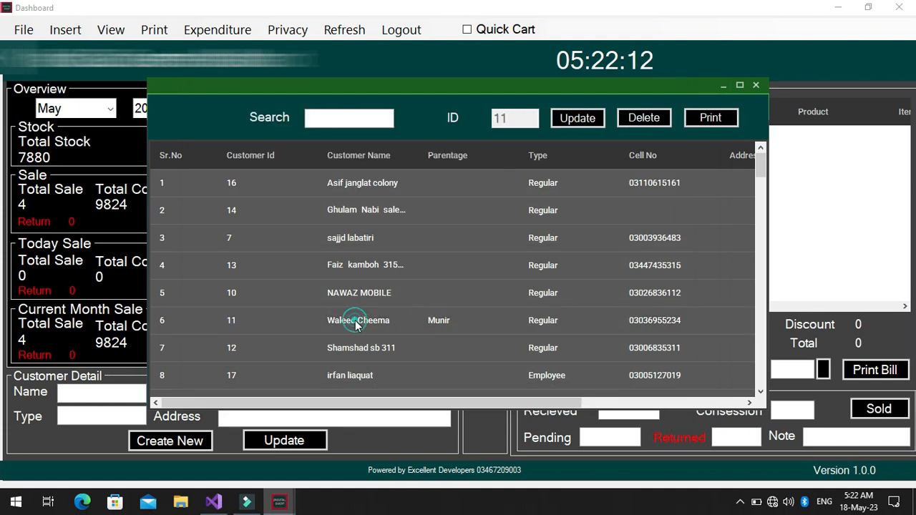
pyautogui.click(708, 116)
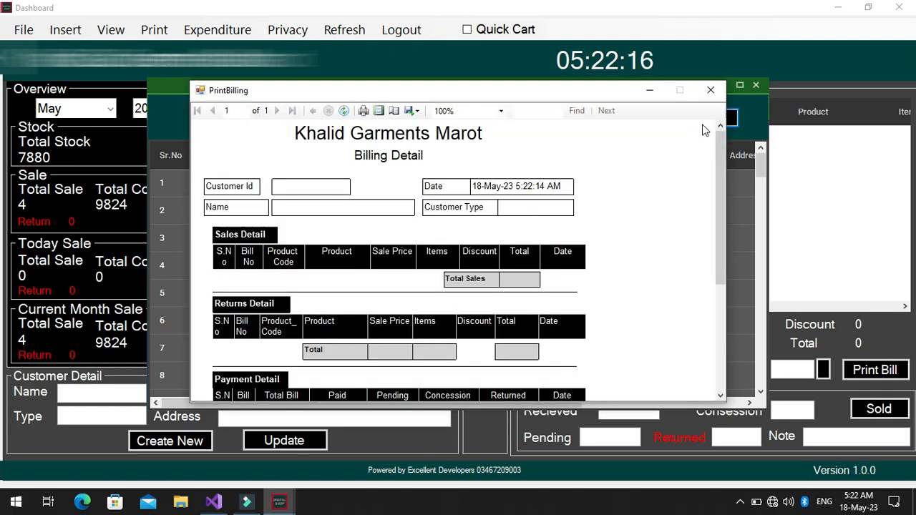
pyautogui.moveTo(718, 152); pyautogui.dragTo(721, 213)
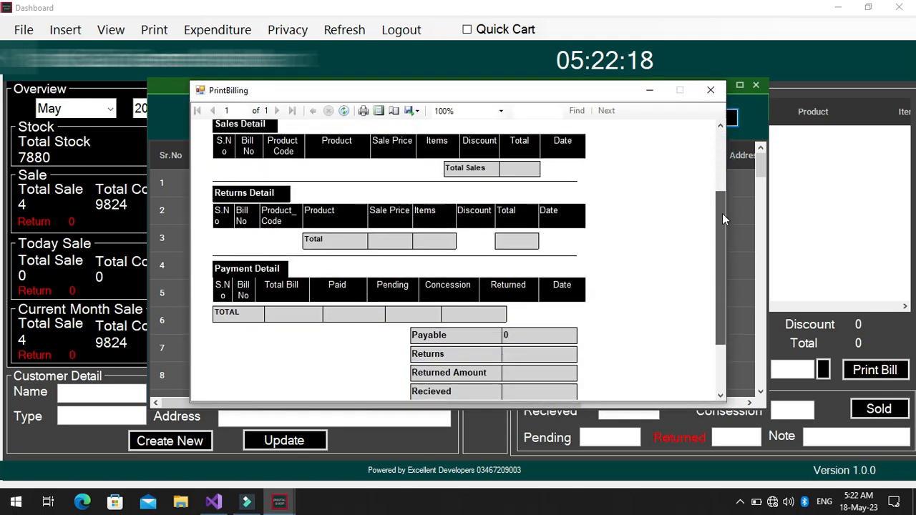
pyautogui.click(710, 89)
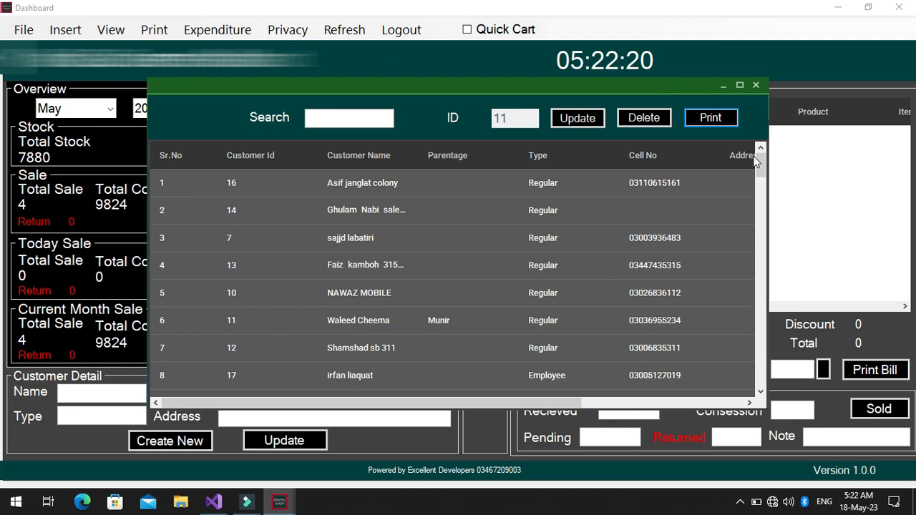
# - View the billing detail report of the customer in row 33, and close both the report and the customer list
pyautogui.moveTo(760, 162); pyautogui.dragTo(748, 246)
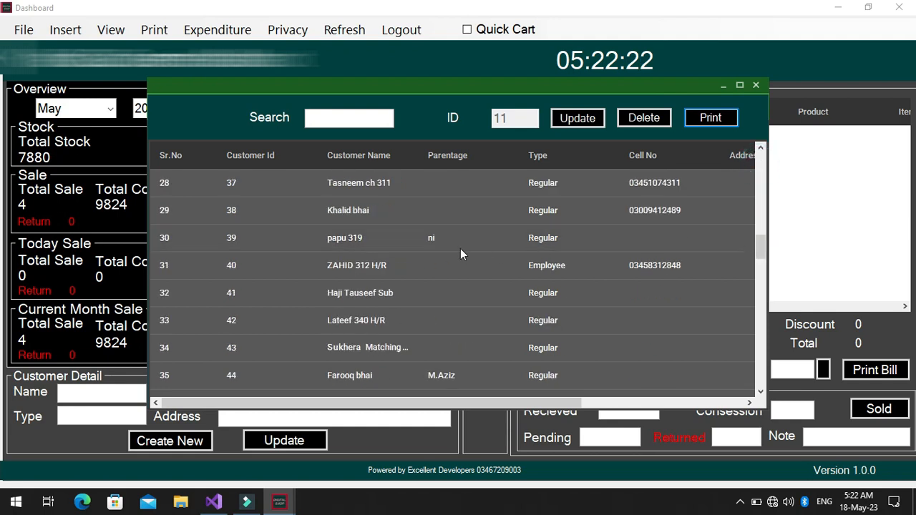
pyautogui.click(430, 265)
pyautogui.click(380, 301)
pyautogui.click(376, 322)
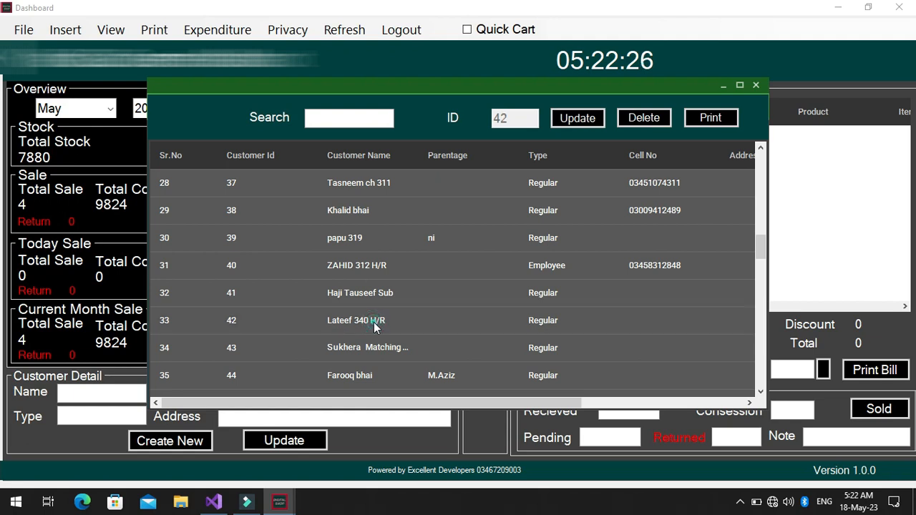
pyautogui.click(701, 122)
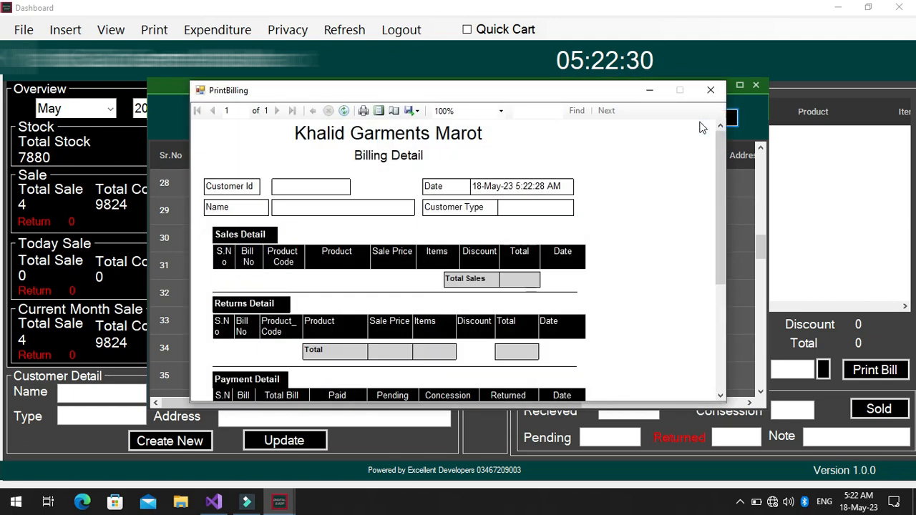
pyautogui.click(710, 92)
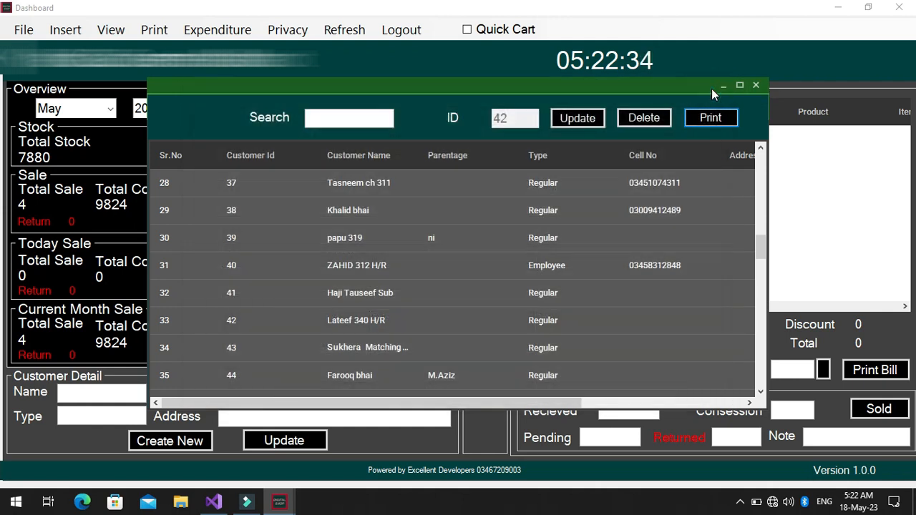
pyautogui.click(754, 87)
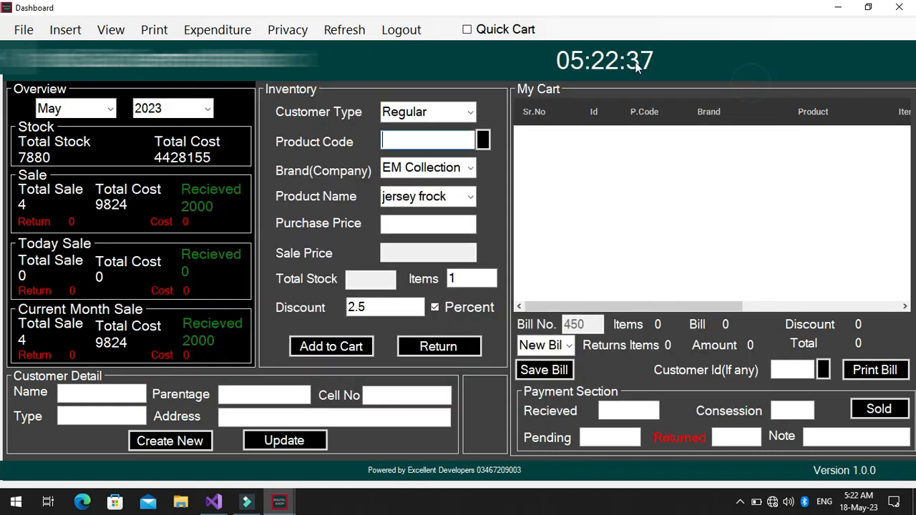
# - Reopen the customer list to look over the records, and close it
pyautogui.click(155, 31)
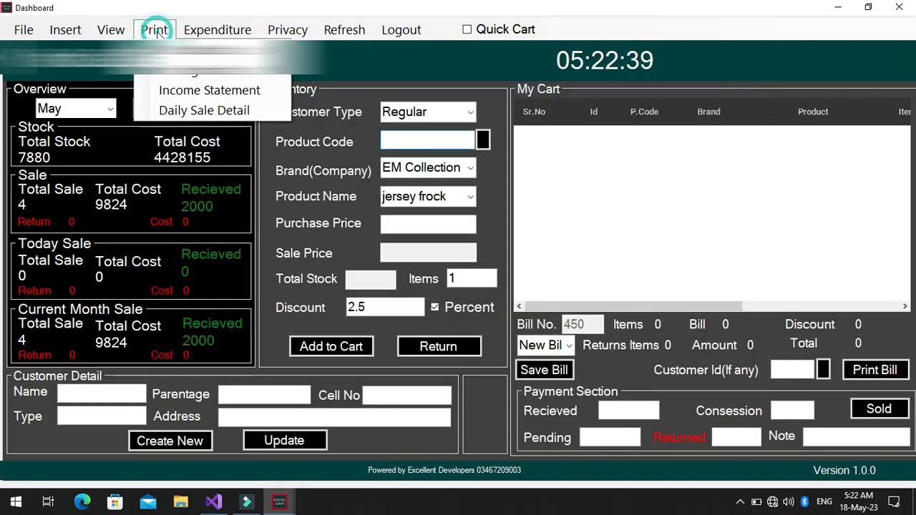
pyautogui.click(116, 32)
pyautogui.click(125, 49)
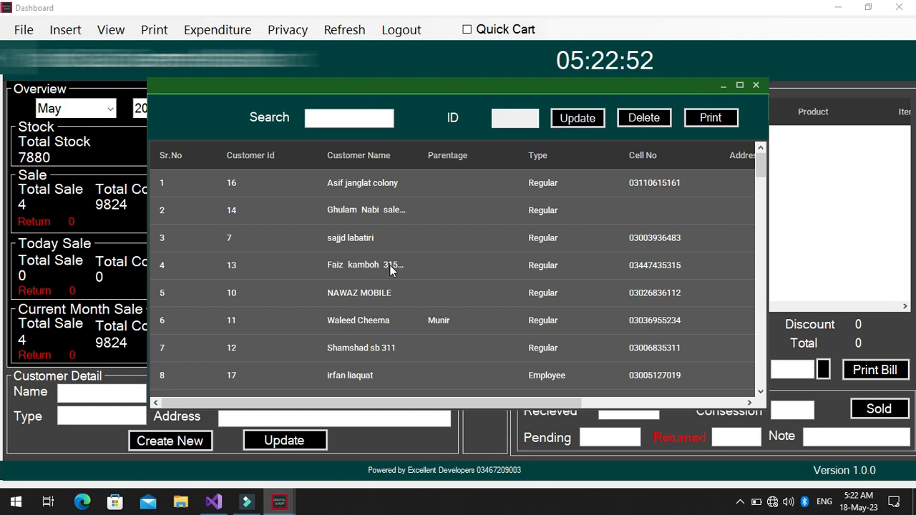
pyautogui.click(755, 84)
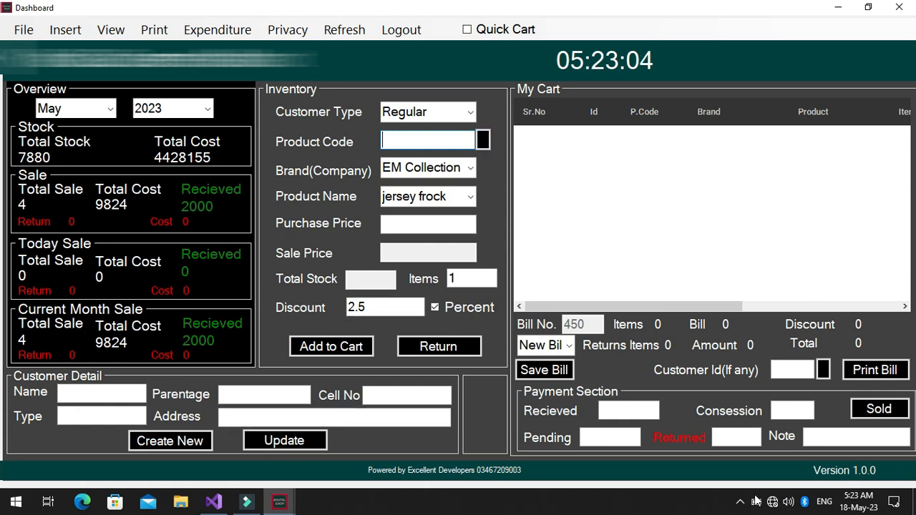
# - Open the product list from the product code field and search it for "ZAINAB"
pyautogui.click(481, 142)
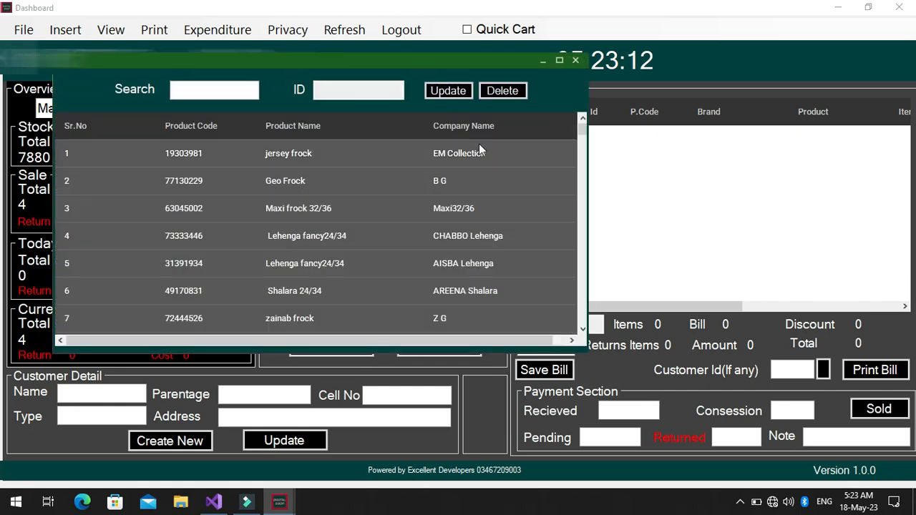
pyautogui.click(575, 60)
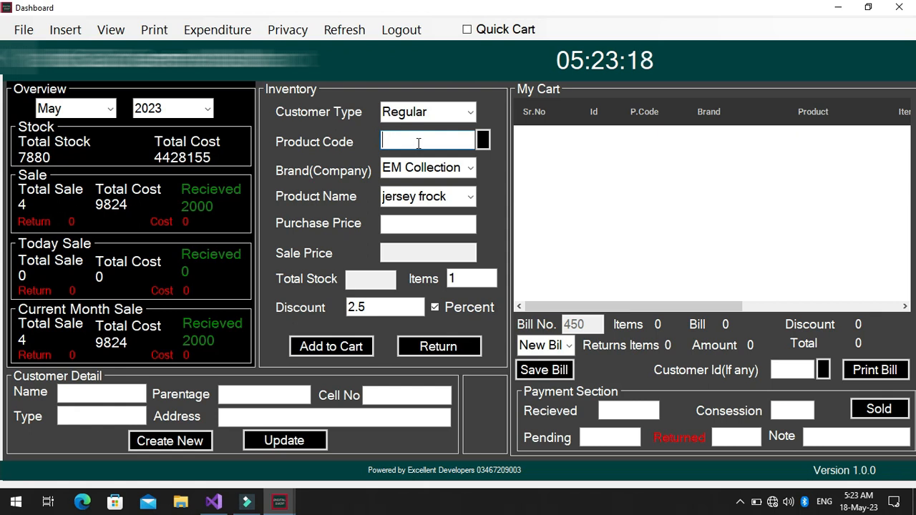
pyautogui.click(482, 142)
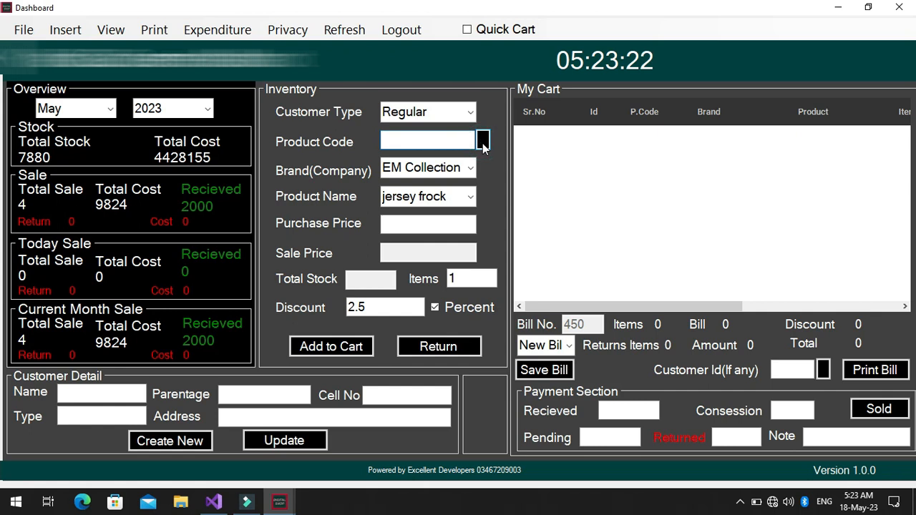
pyautogui.click(242, 109)
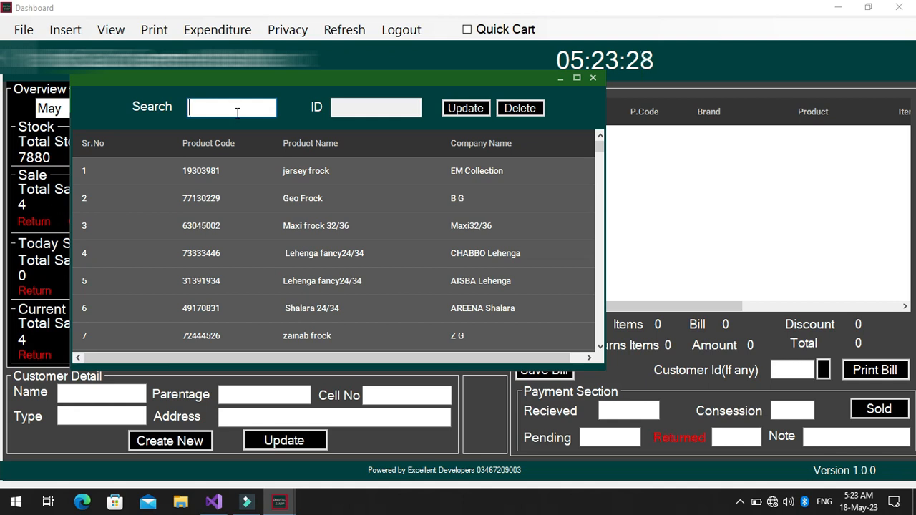
pyautogui.write('ZAIN')
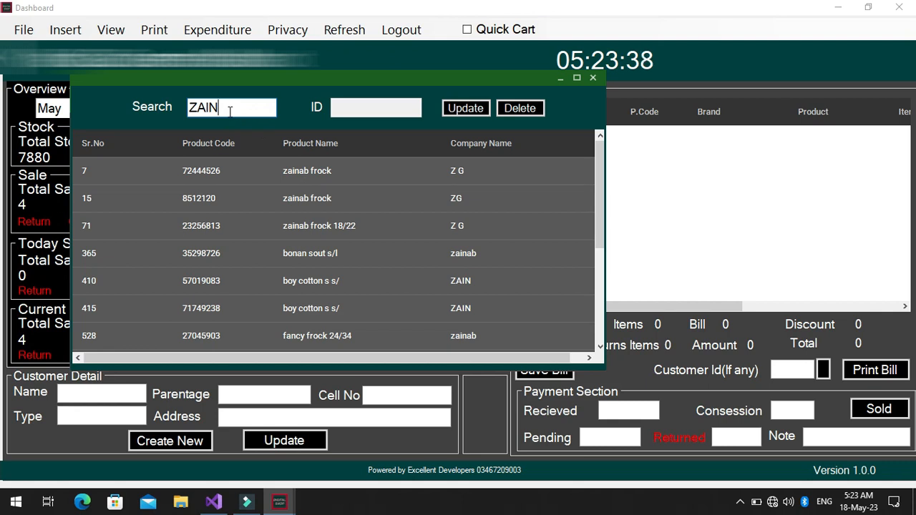
pyautogui.write('AB')
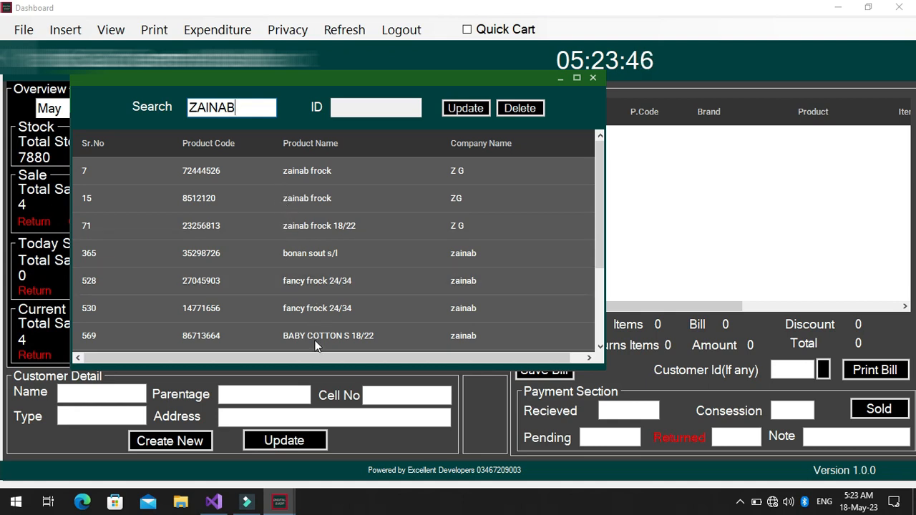
# - Search the product list for "BABY" and load BABY FASHION FROCK into the inventory form
pyautogui.press('BackSpace')
pyautogui.press('BackSpace')
pyautogui.press('BackSpace')
pyautogui.press('BackSpace')
pyautogui.press('BackSpace')
pyautogui.write('BABY')
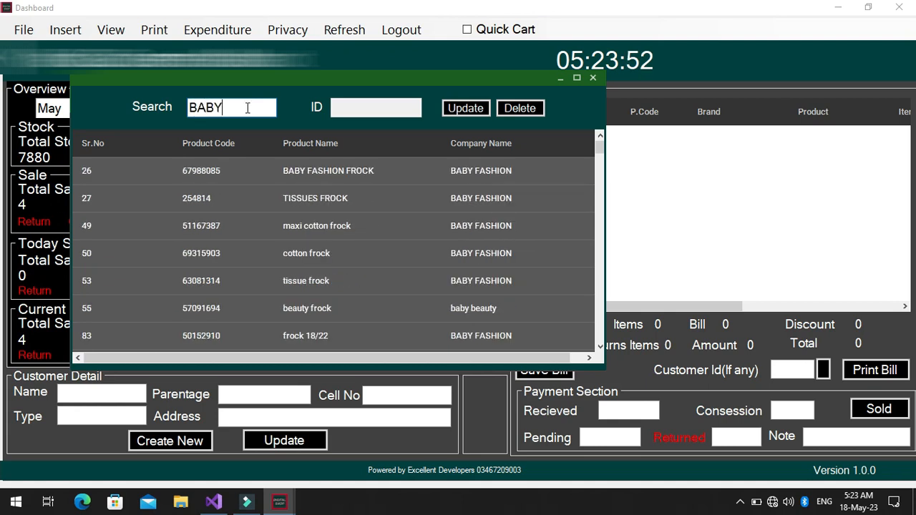
pyautogui.click(284, 176)
pyautogui.doubleClick(284, 176)
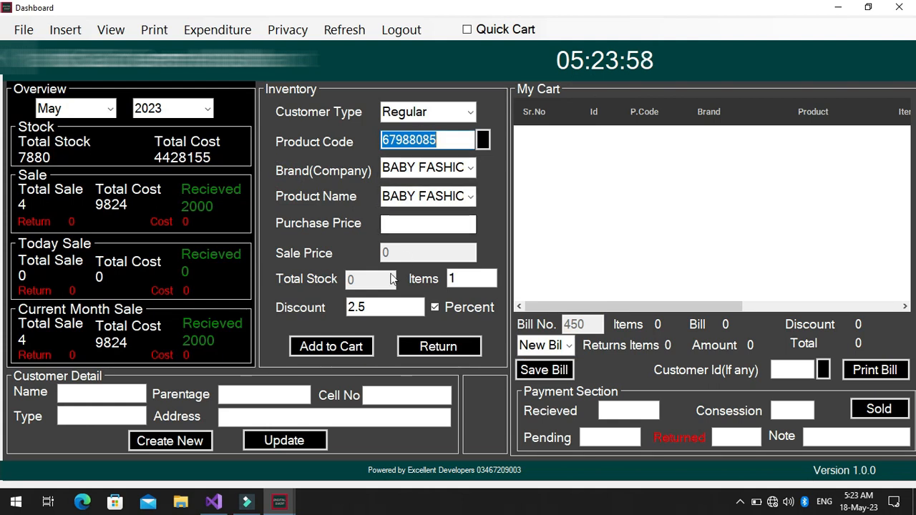
# - Load product 73333446, Lehenga fancy24/34 by CHABBO Lehenga, from the product list into the inventory form
pyautogui.click(485, 138)
pyautogui.doubleClick(337, 274)
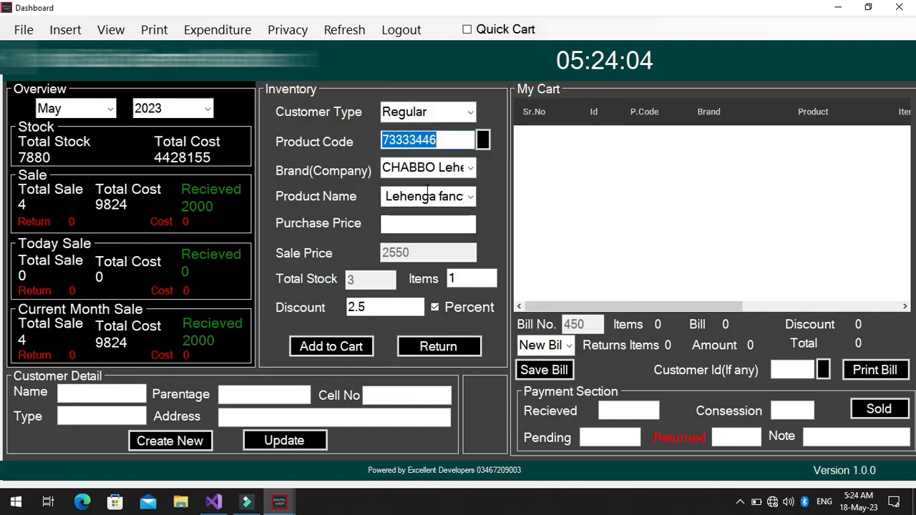
pyautogui.click(482, 142)
pyautogui.click(483, 143)
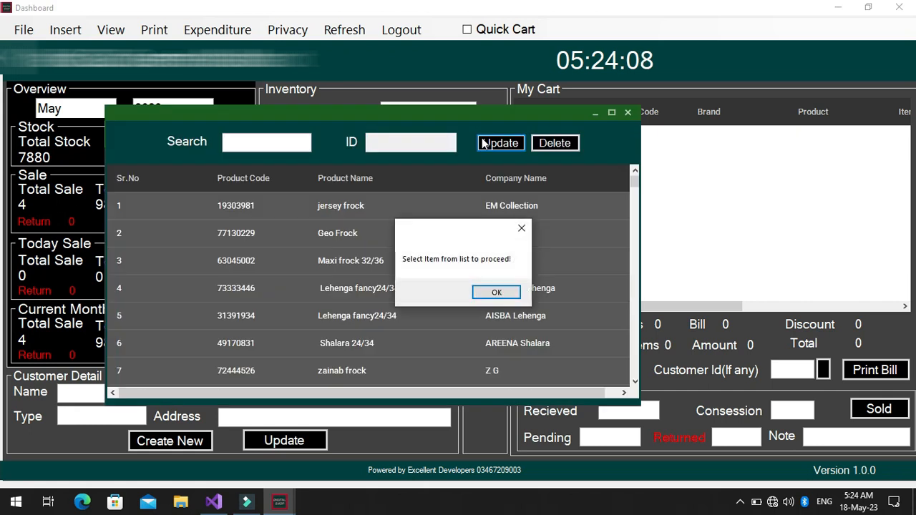
pyautogui.click(506, 293)
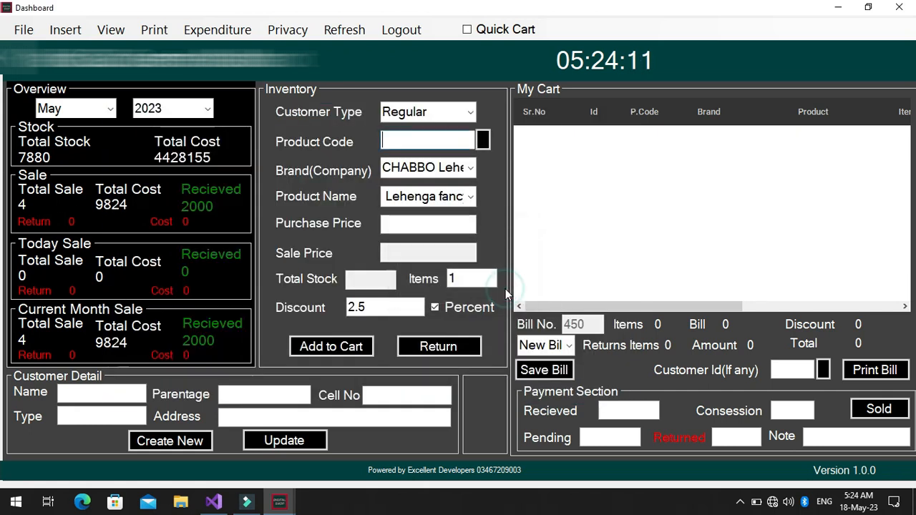
pyautogui.click(481, 142)
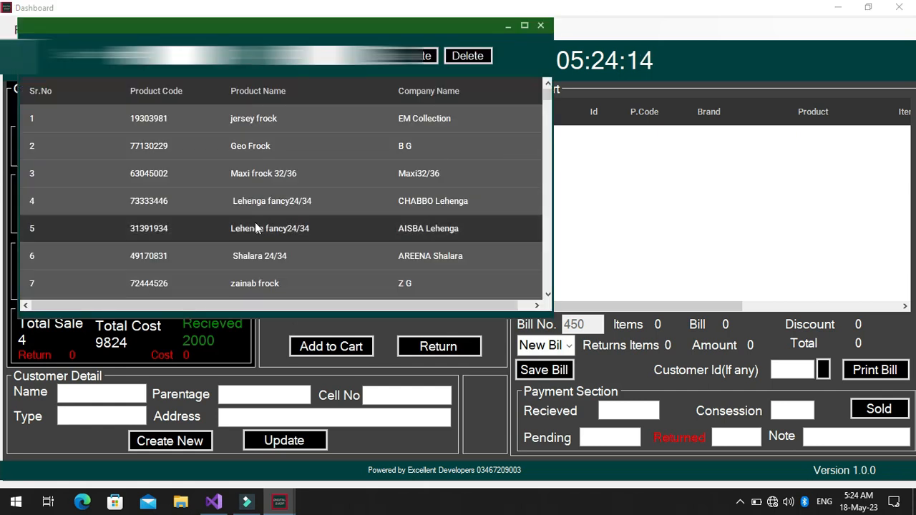
pyautogui.doubleClick(243, 203)
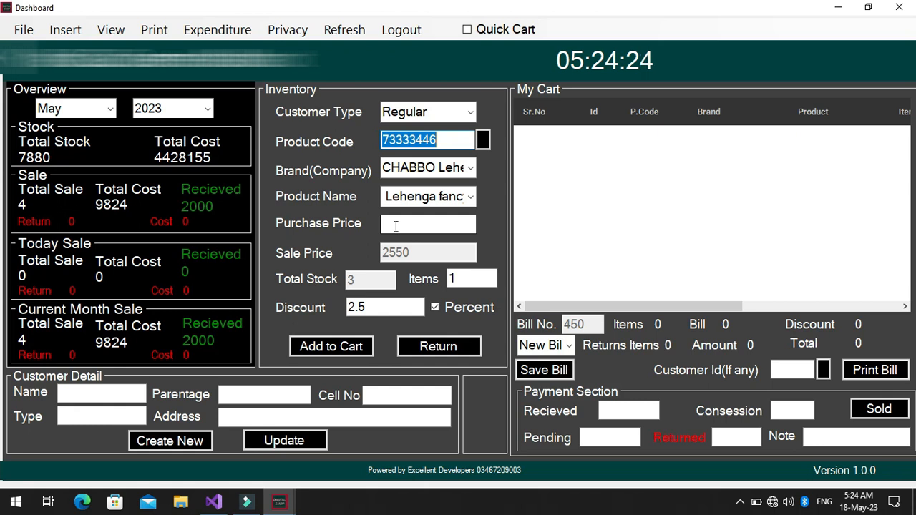
# - Reveal the loaded product's purchase price with the privacy setting, and hide it again
pyautogui.click(278, 33)
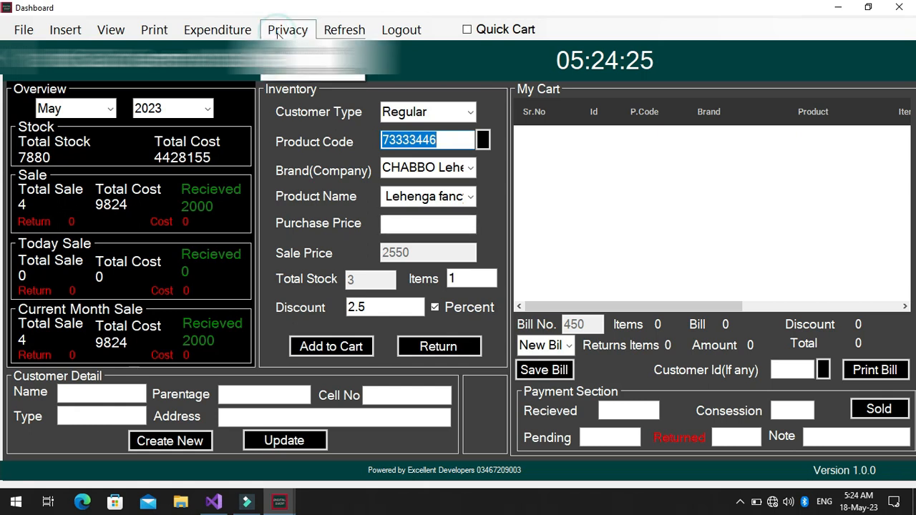
pyautogui.click(292, 75)
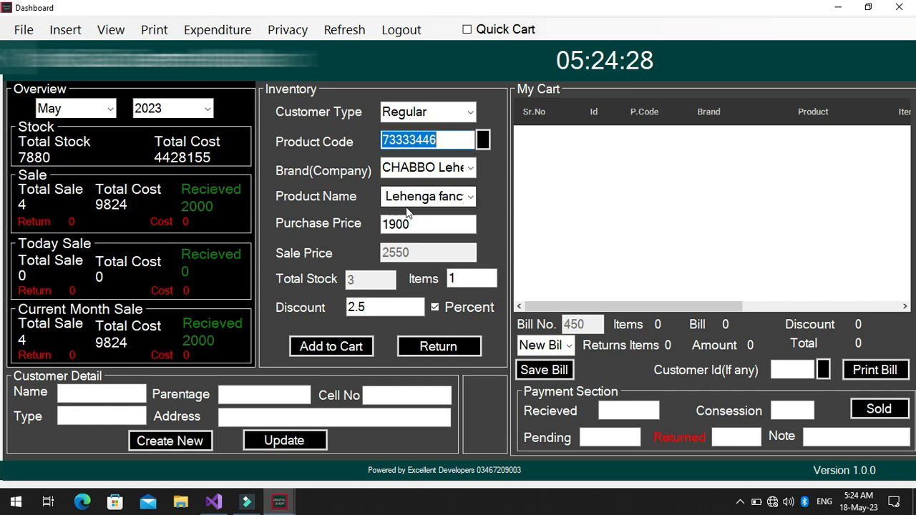
pyautogui.click(288, 29)
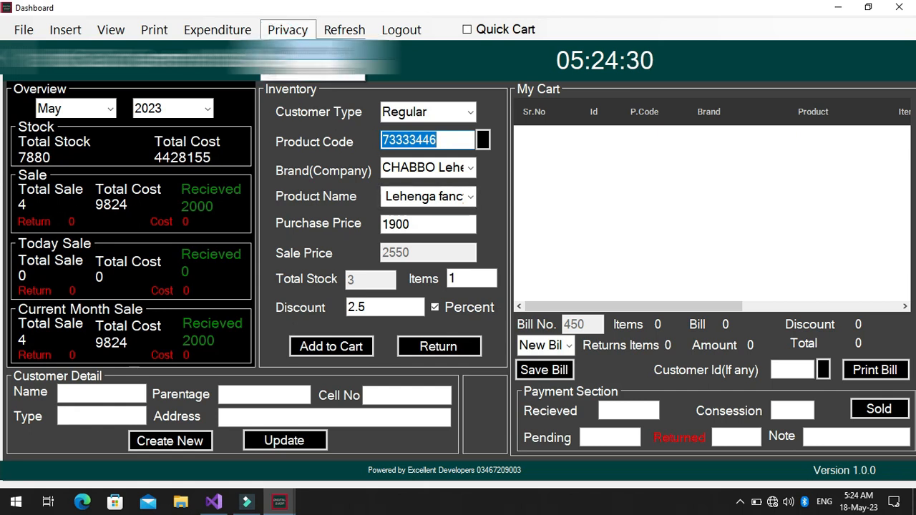
pyautogui.click(292, 74)
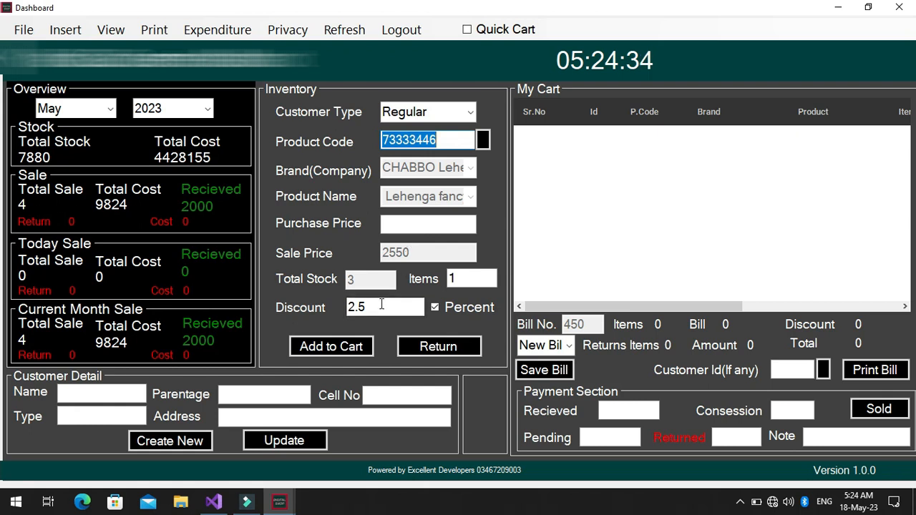
# - Add one item of the loaded product to the cart at 2.5 percent discount and review its cart entry's price and discount
pyautogui.click(342, 347)
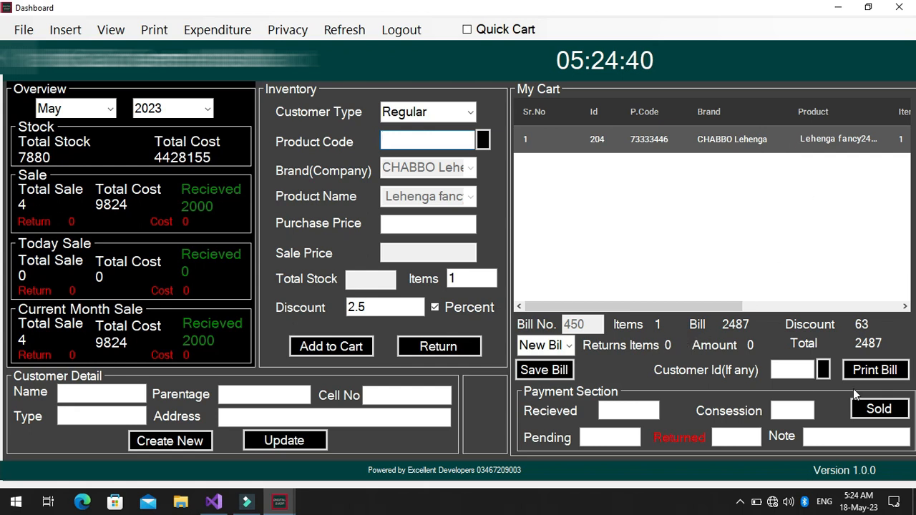
pyautogui.click(870, 364)
pyautogui.moveTo(636, 307); pyautogui.dragTo(809, 244)
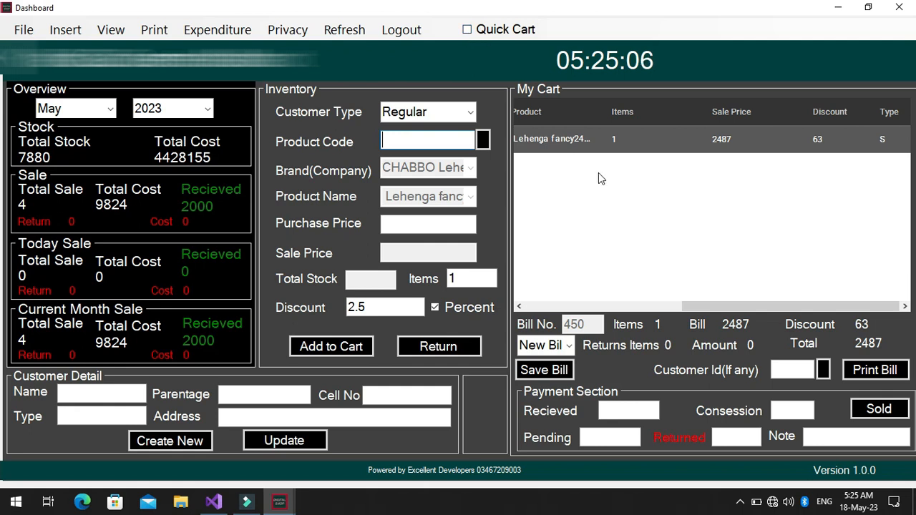
# - With Quick Cart enabled, add two items of Lehenga fancy24/34 by CHABBO Lehenga to the cart, and switch Quick Cart off
pyautogui.click(467, 30)
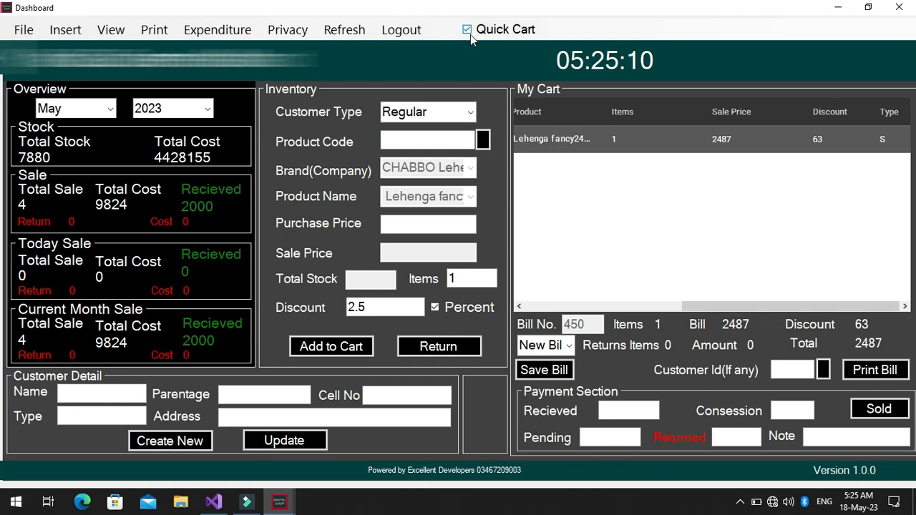
pyautogui.click(458, 278)
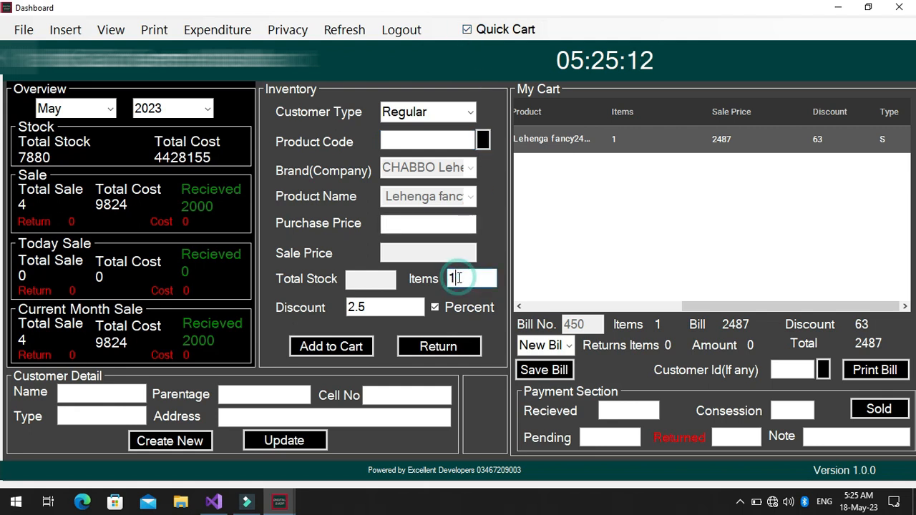
pyautogui.press('BackSpace')
pyautogui.write('2')
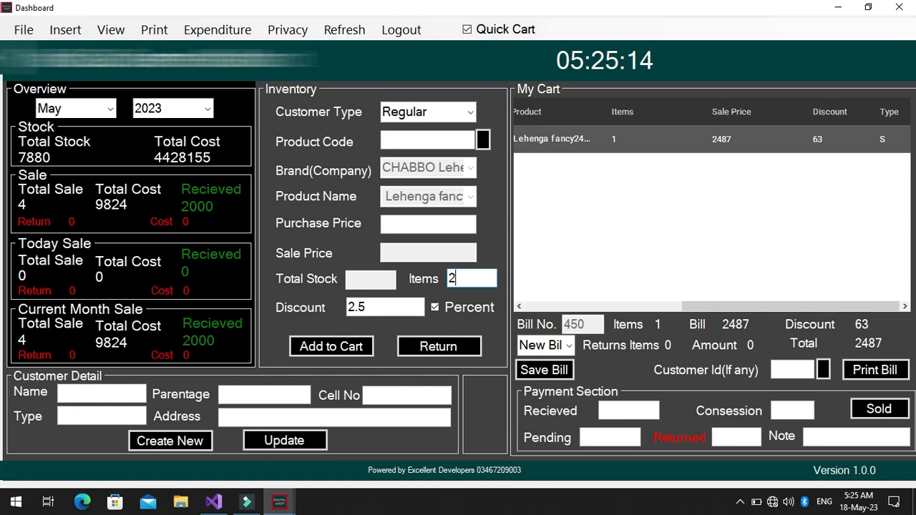
pyautogui.click(483, 142)
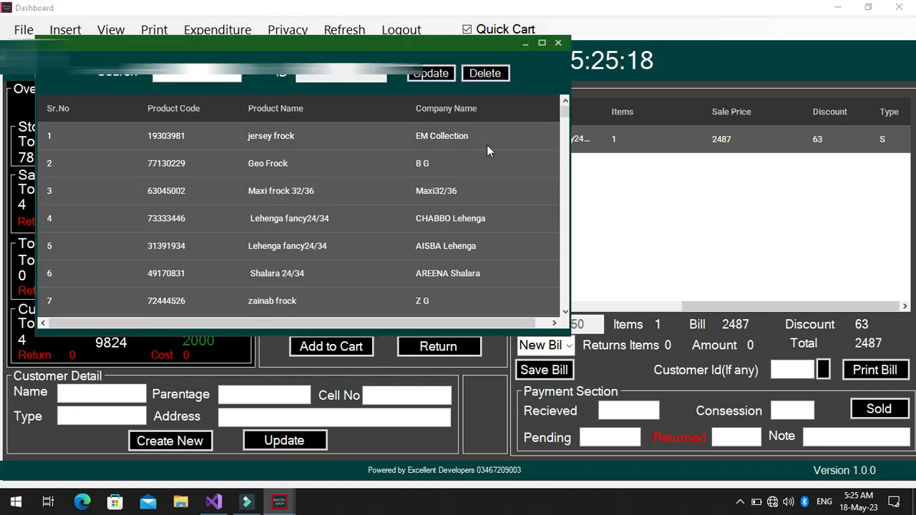
pyautogui.doubleClick(294, 219)
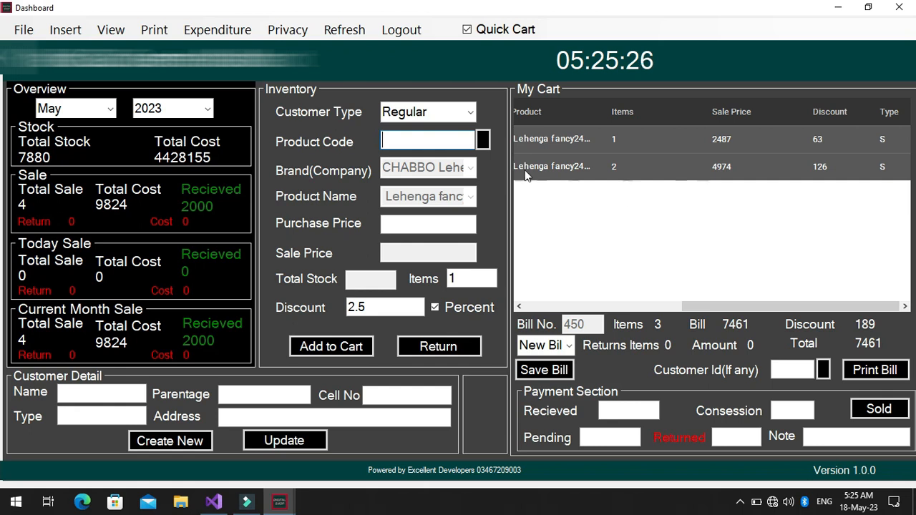
pyautogui.click(479, 31)
# - Enter a received payment of 7000 for the bill and a concession of 461
pyautogui.click(632, 409)
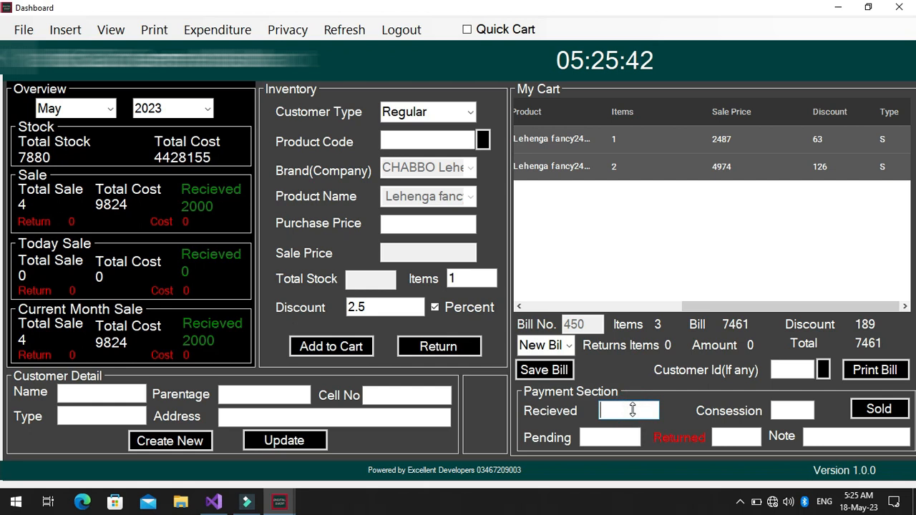
pyautogui.write('7000')
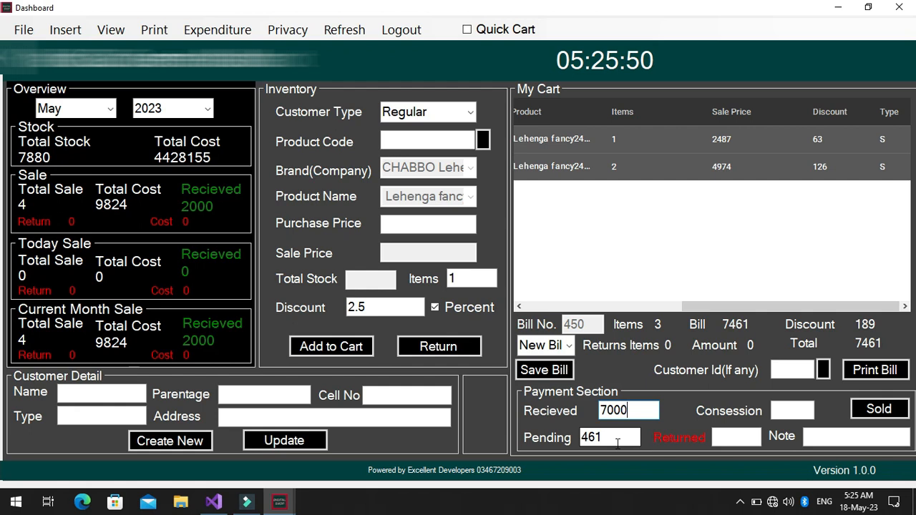
pyautogui.click(784, 412)
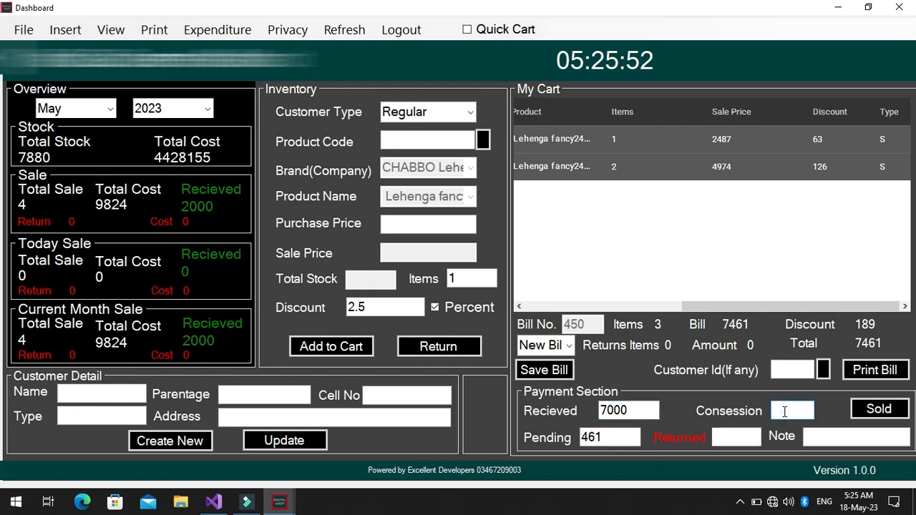
pyautogui.write('461')
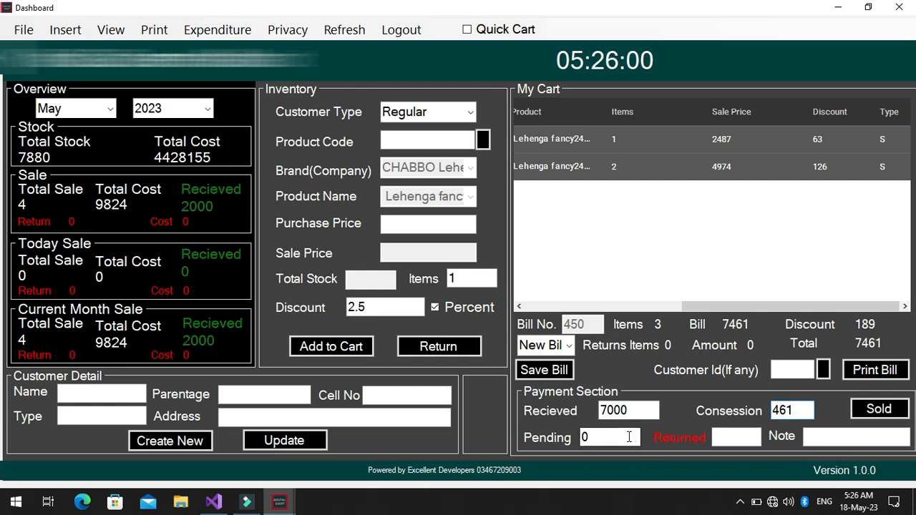
# - Clear the concession from the payment details and check the pending amount
pyautogui.press('BackSpace')
pyautogui.press('BackSpace')
pyautogui.press('BackSpace')
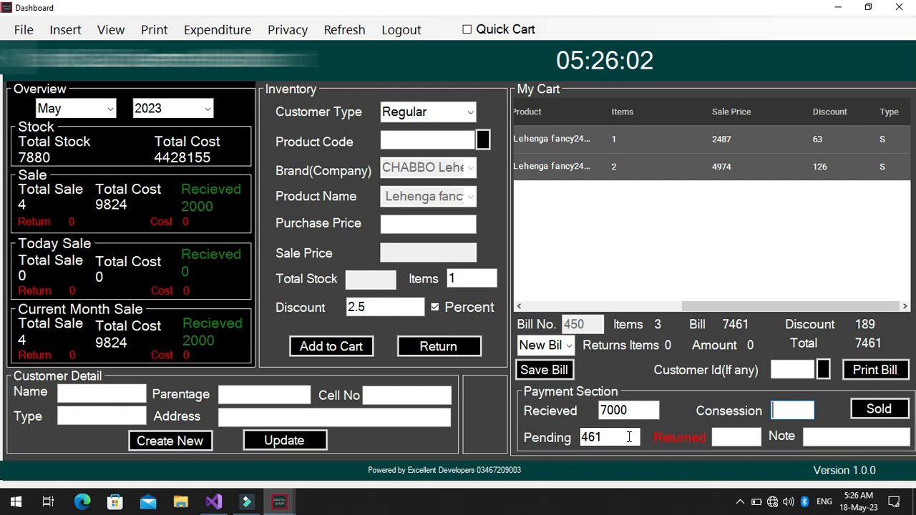
pyautogui.click(629, 437)
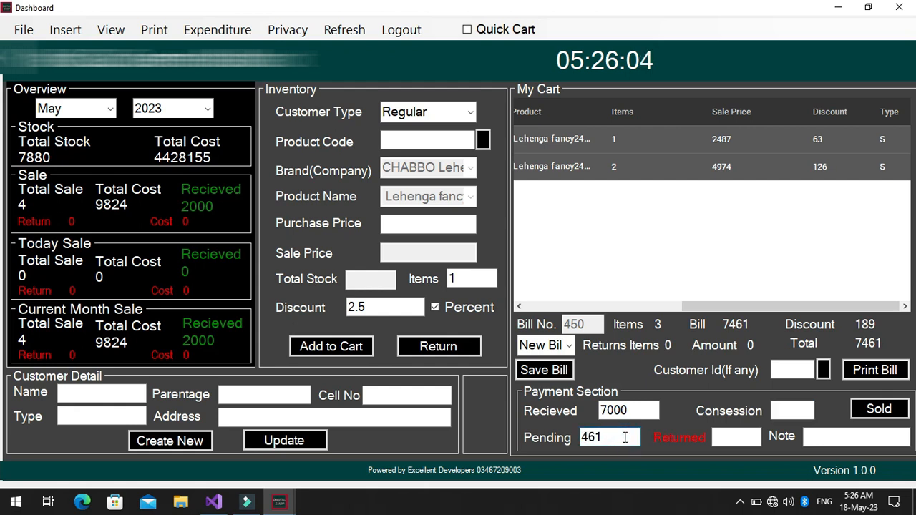
pyautogui.click(784, 410)
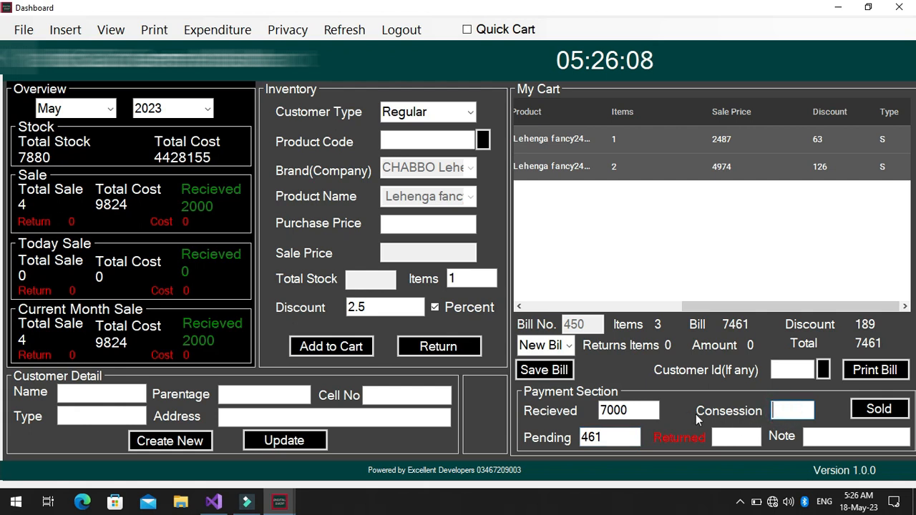
# - Try a received payment of 5000 for the bill, and set it back to 7000
pyautogui.click(608, 409)
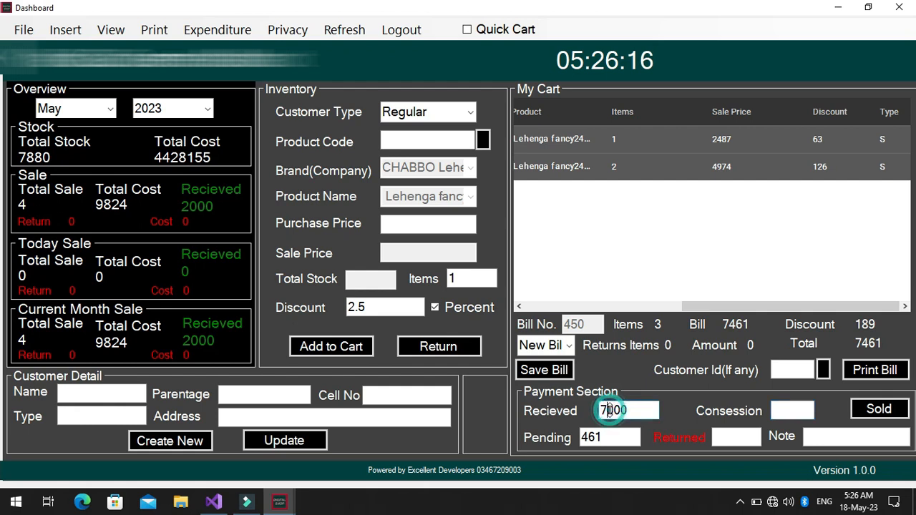
pyautogui.press('BackSpace')
pyautogui.write('5')
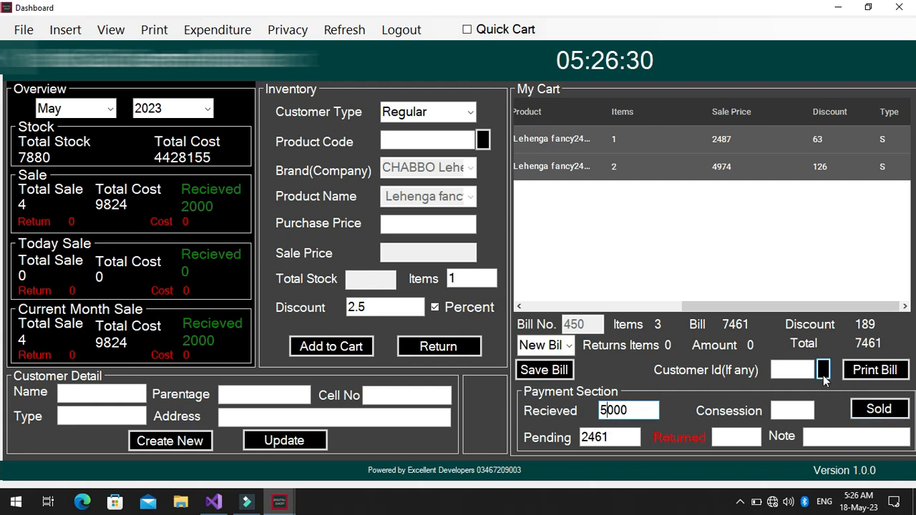
pyautogui.press('BackSpace')
pyautogui.write('7')
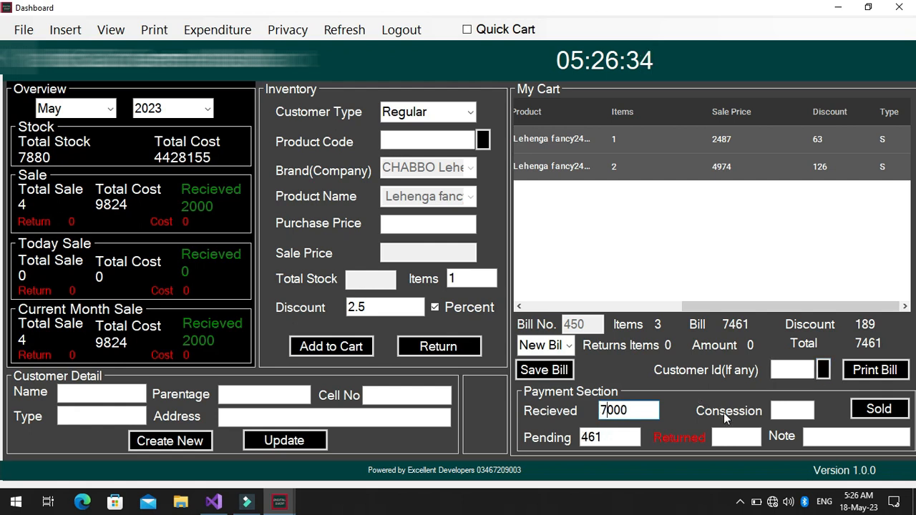
# - Try a concession of 461 against the 7000 payment, and remove it again
pyautogui.click(782, 409)
pyautogui.write('461')
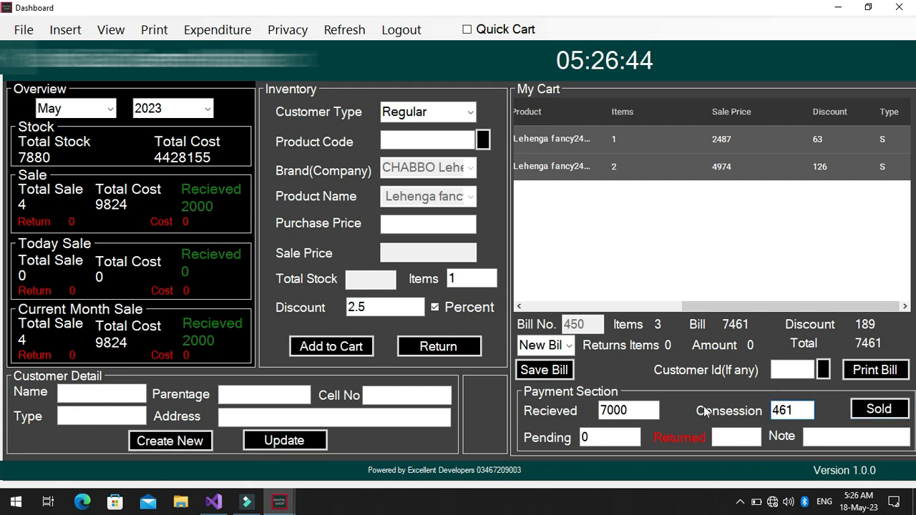
pyautogui.press('BackSpace')
pyautogui.press('BackSpace')
pyautogui.press('BackSpace')
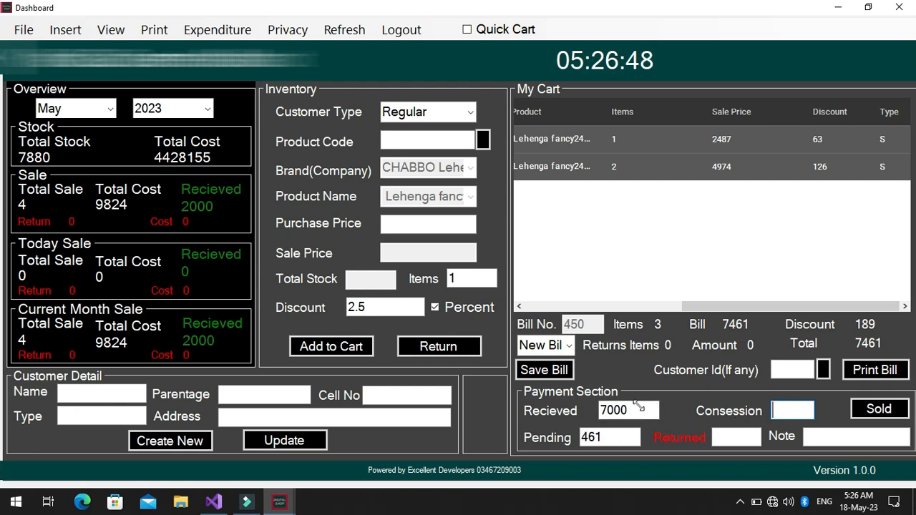
# - Set the bill's received payment to 5000, leaving the rest as pending
pyautogui.click(609, 410)
pyautogui.press('BackSpace')
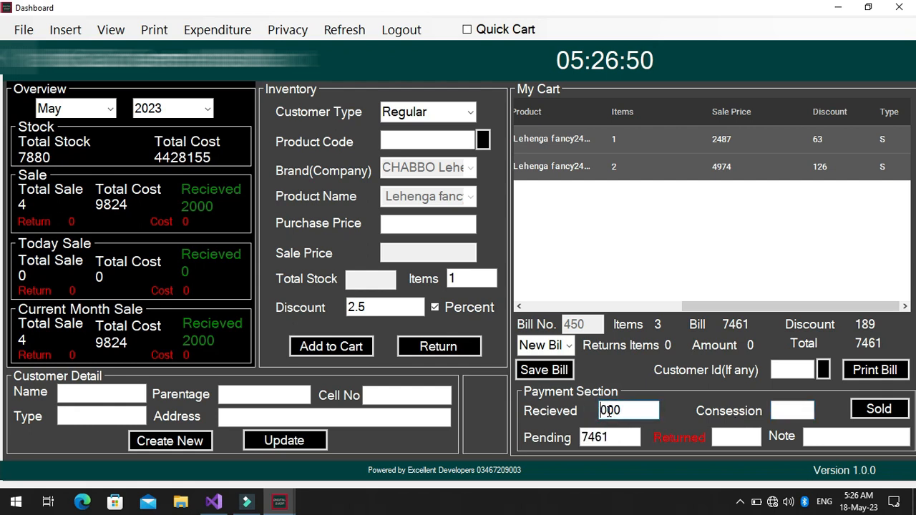
pyautogui.write('5')
pyautogui.click(608, 438)
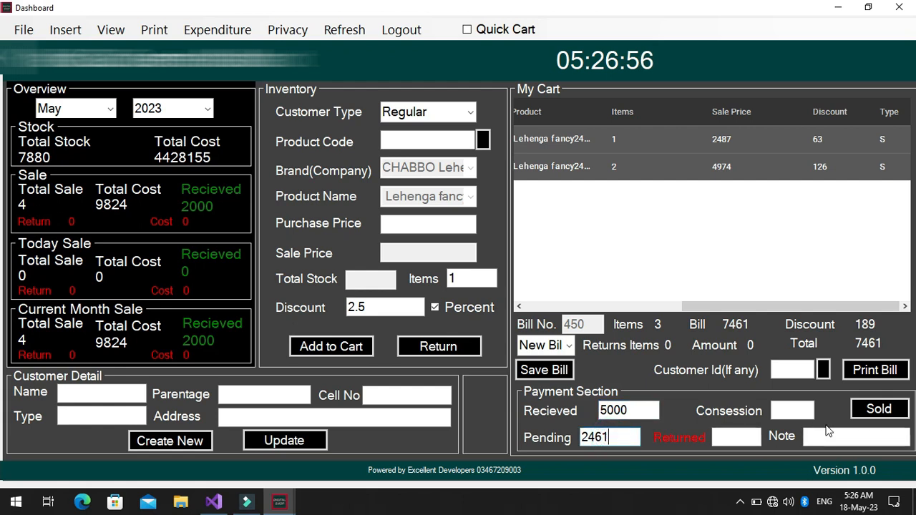
# - Assign the second customer in the customer list to the current bill
pyautogui.click(824, 377)
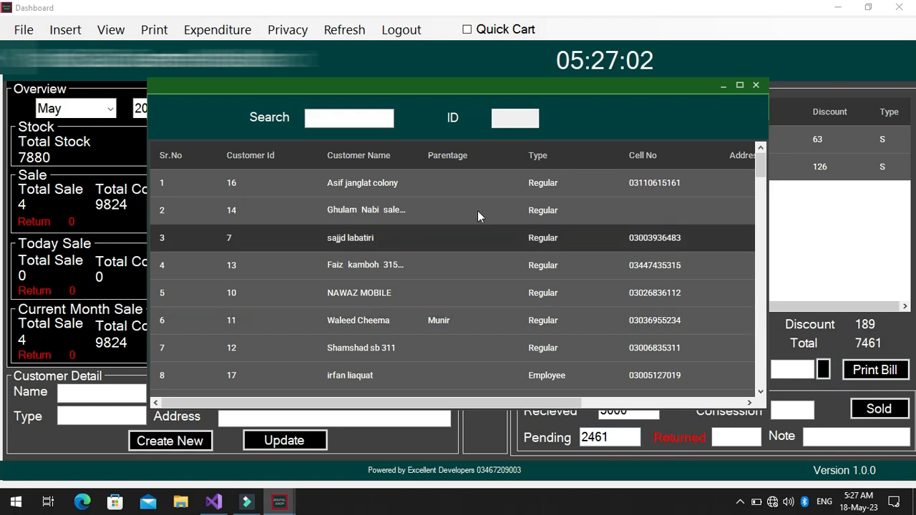
pyautogui.doubleClick(433, 209)
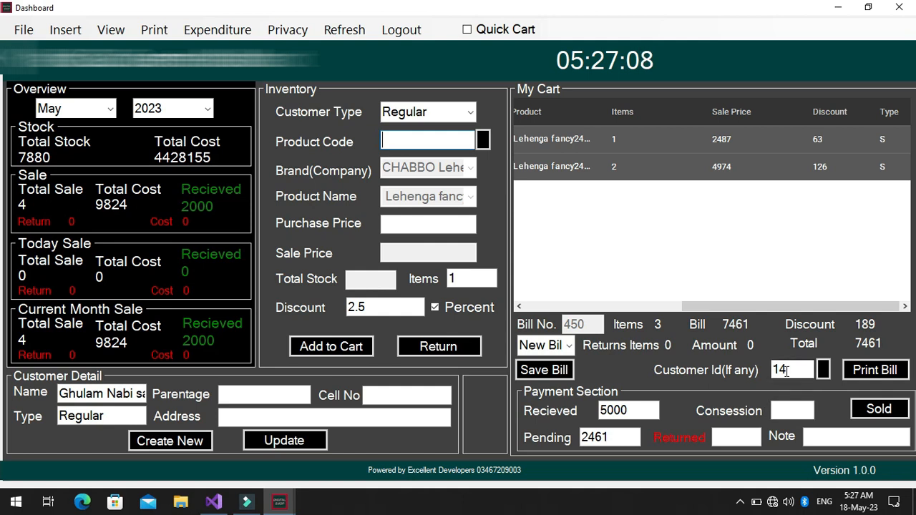
pyautogui.click(823, 369)
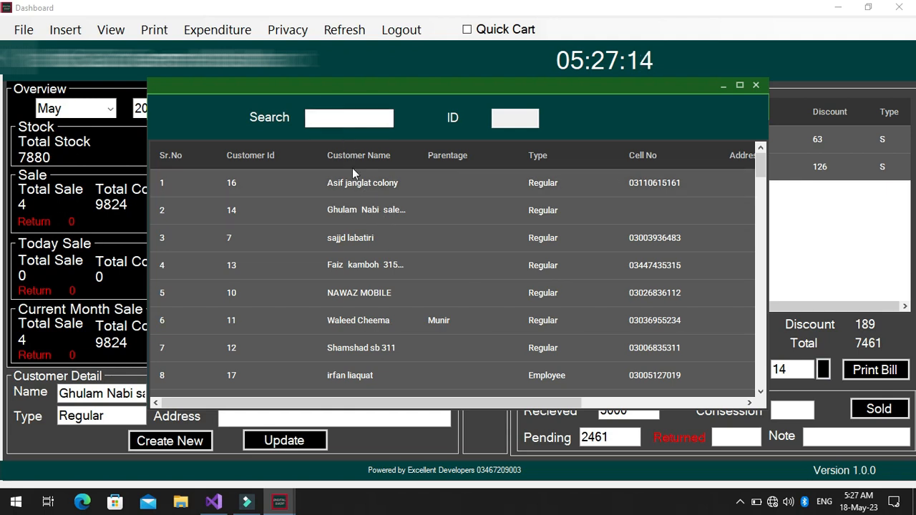
pyautogui.doubleClick(357, 206)
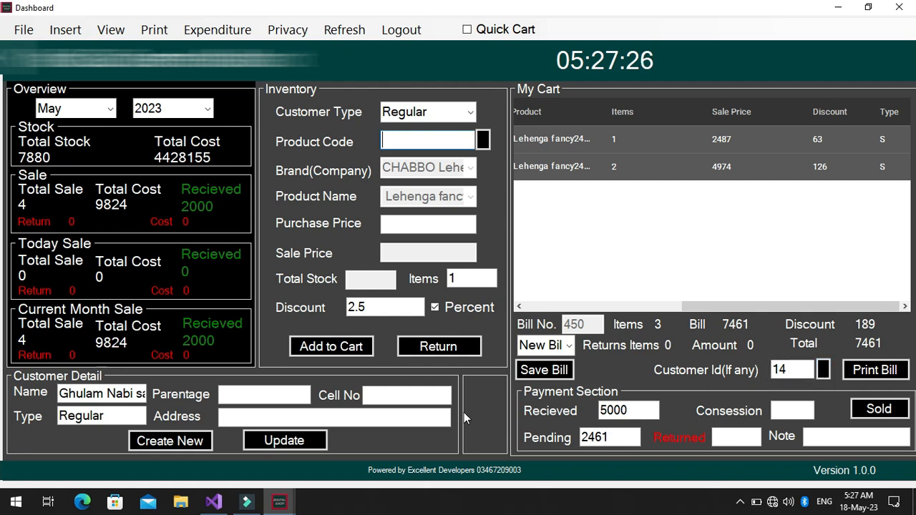
# - View the new-customer form and the customer list, closing each without making a change
pyautogui.click(163, 442)
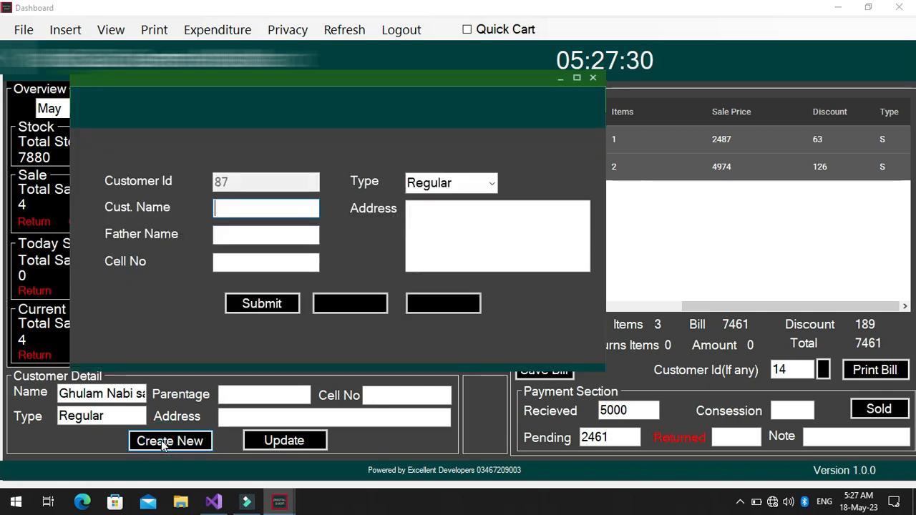
pyautogui.click(593, 77)
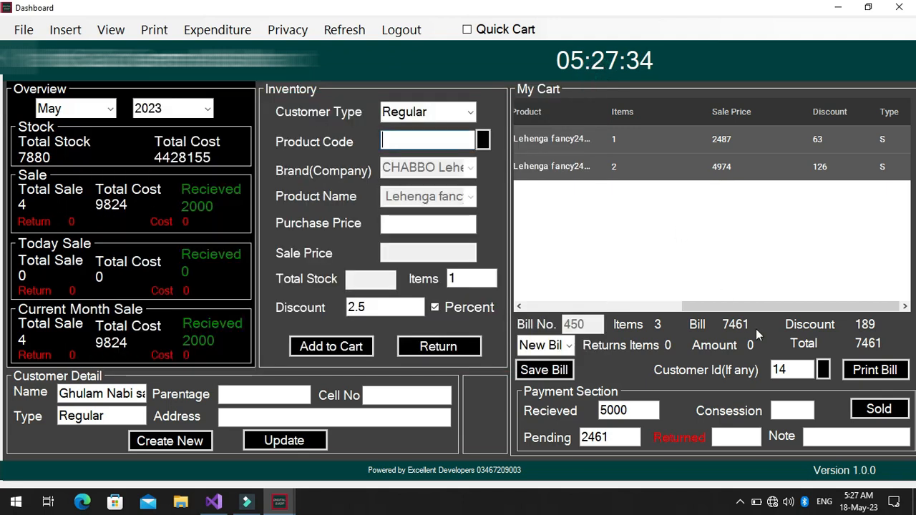
pyautogui.click(822, 369)
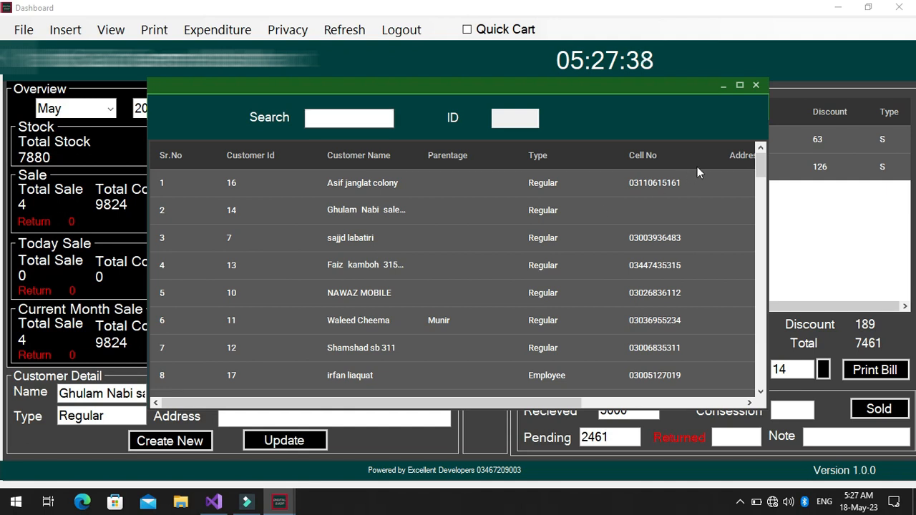
pyautogui.click(758, 85)
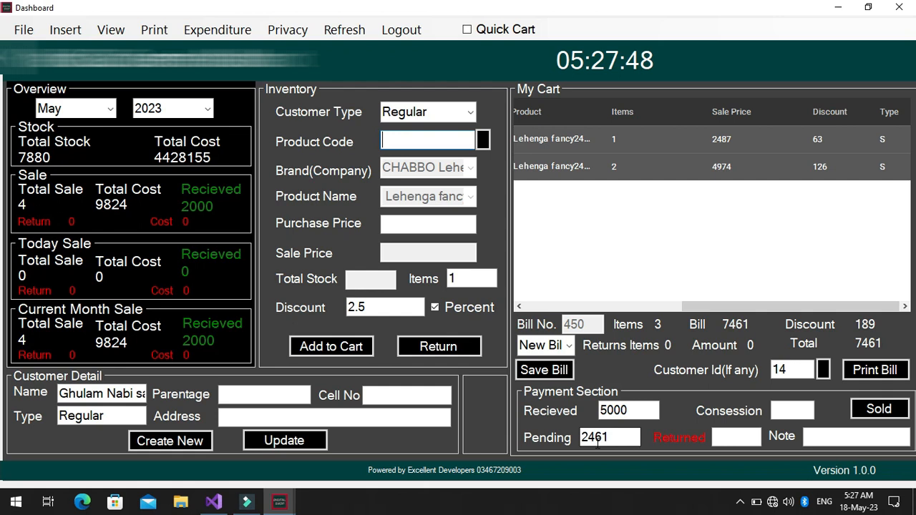
# - Complete the sale of the cart and load its invoice from the permanent customers' invoice list
pyautogui.click(879, 410)
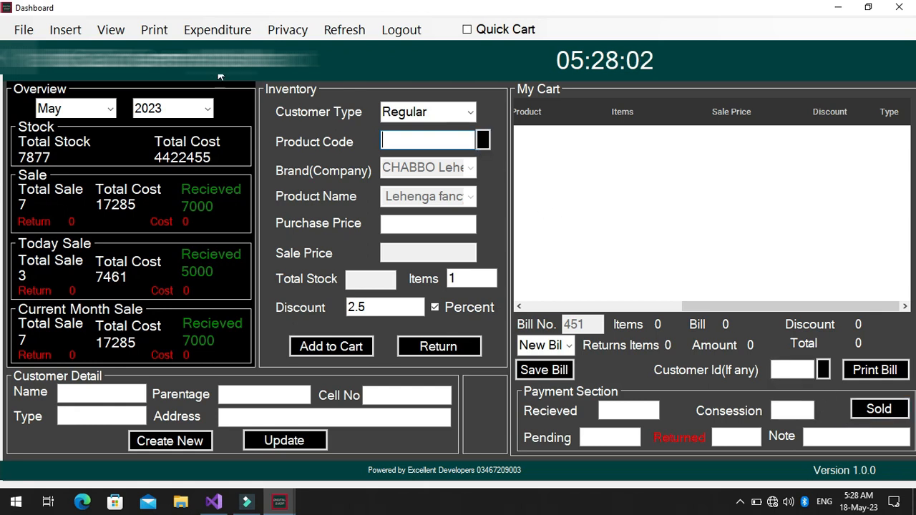
pyautogui.click(111, 30)
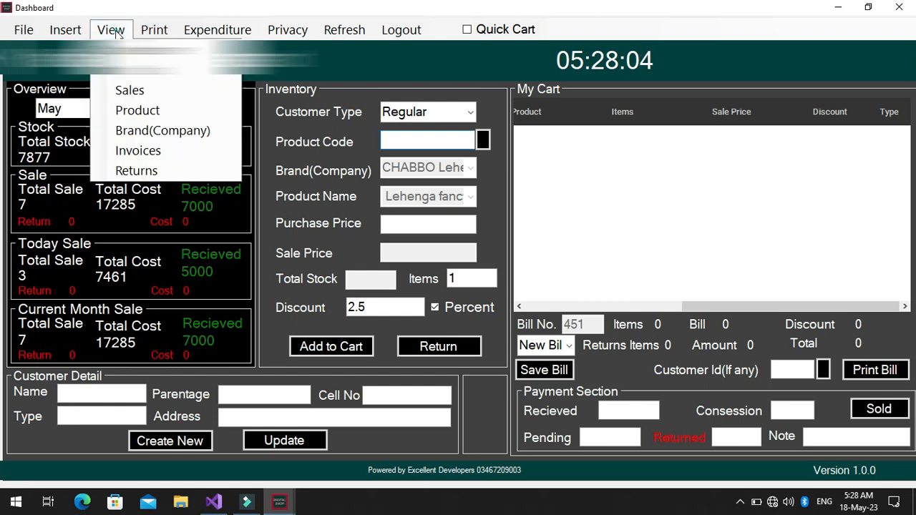
pyautogui.click(133, 152)
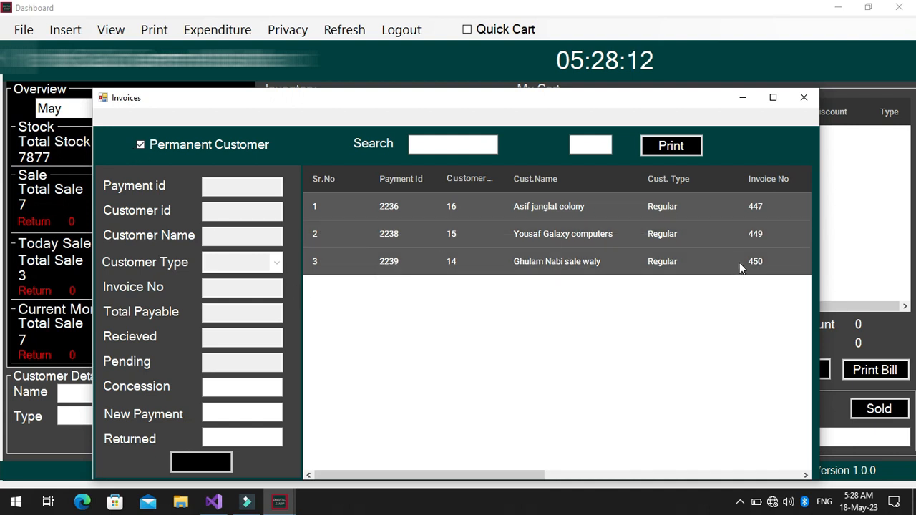
pyautogui.doubleClick(680, 261)
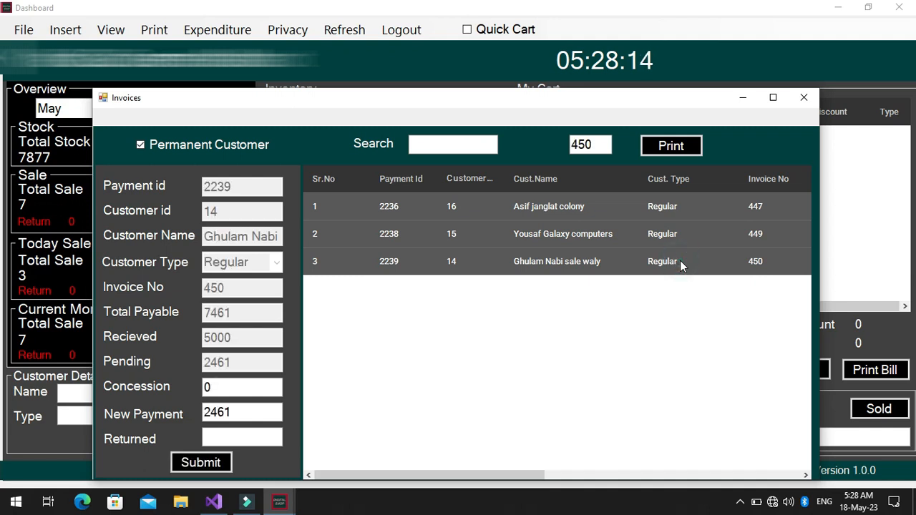
# - Re-enter the full pending amount of 2461 as the invoice's new payment
pyautogui.click(236, 413)
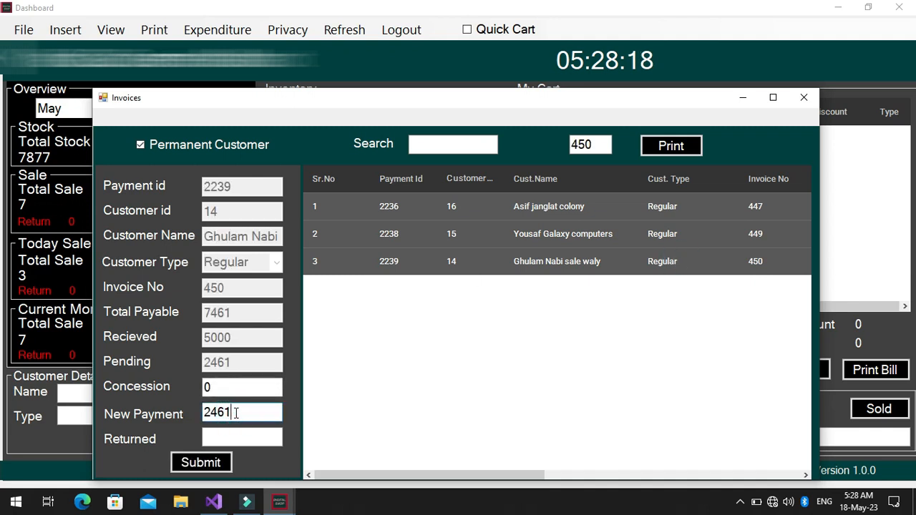
pyautogui.press('BackSpace')
pyautogui.press('BackSpace')
pyautogui.press('BackSpace')
pyautogui.write('2')
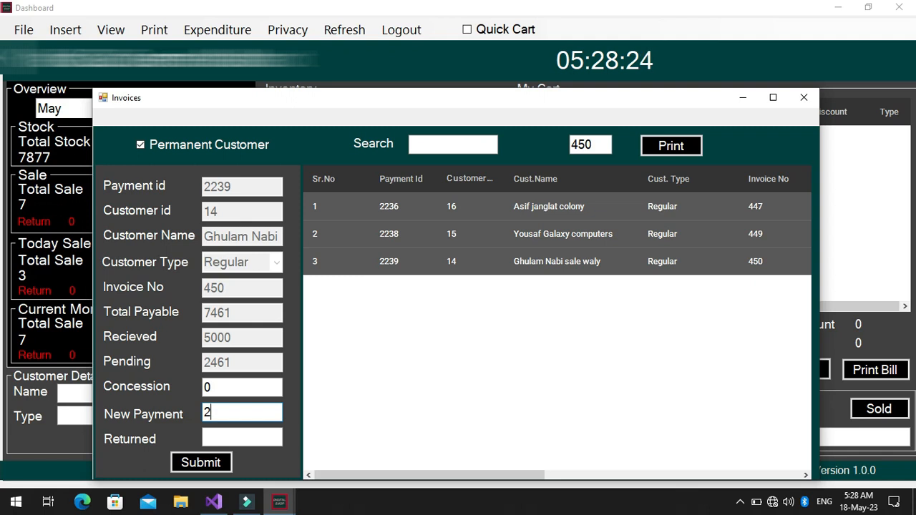
pyautogui.write('461')
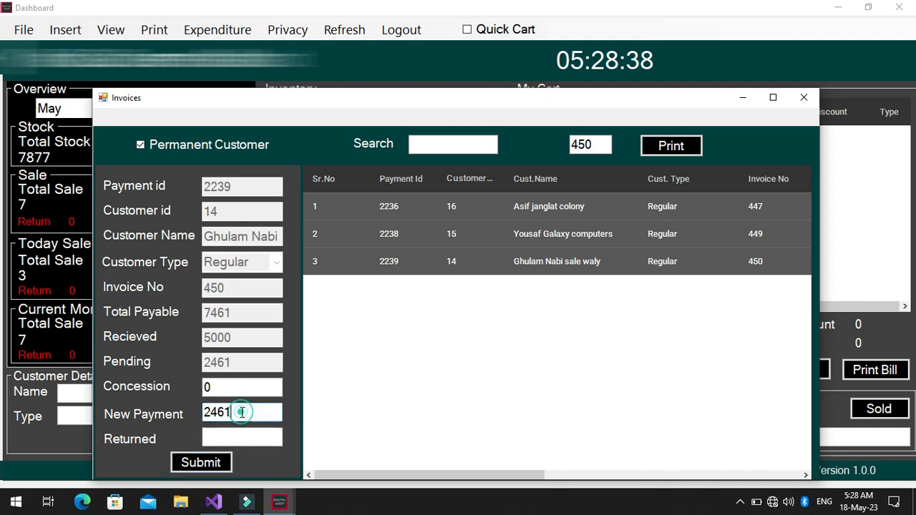
# - Set the new payment on the loaded invoice to 2000
pyautogui.press('BackSpace')
pyautogui.press('BackSpace')
pyautogui.write('000')
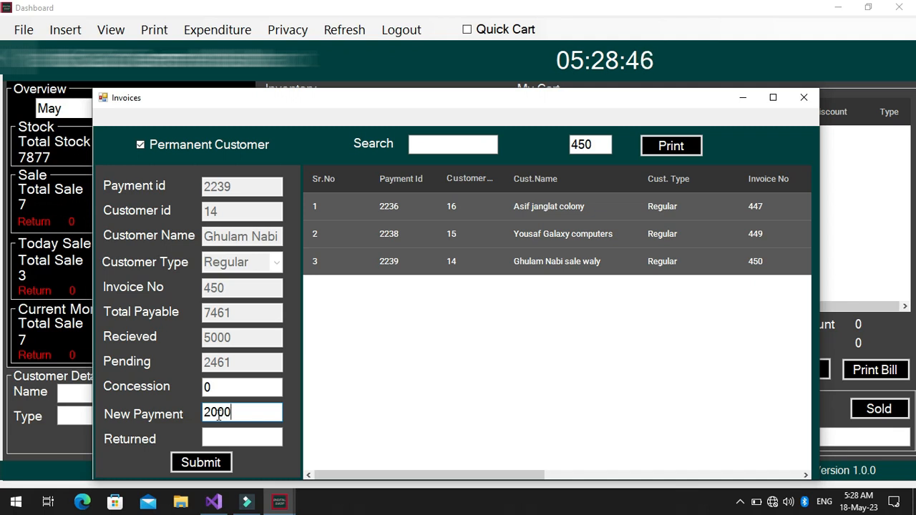
# - Enter a concession of 461 on the loaded invoice and clear the concession again
pyautogui.click(219, 388)
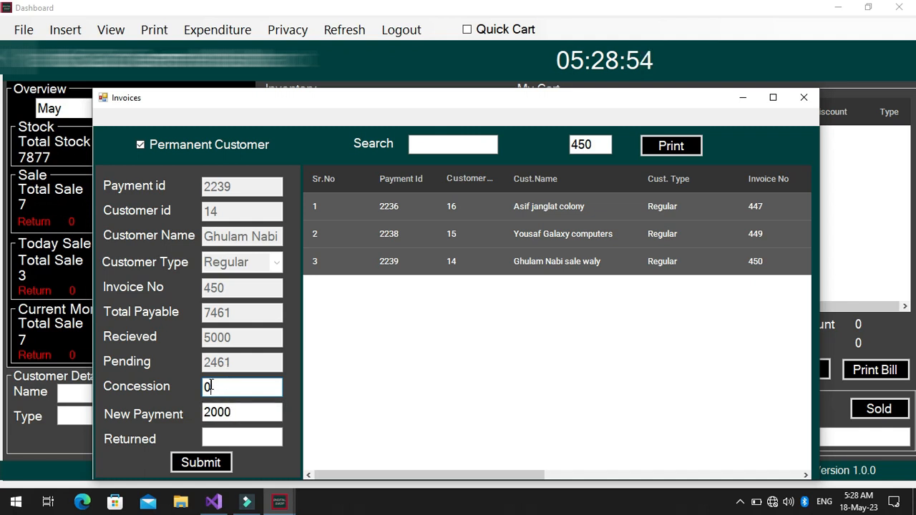
pyautogui.press('BackSpace')
pyautogui.write('461')
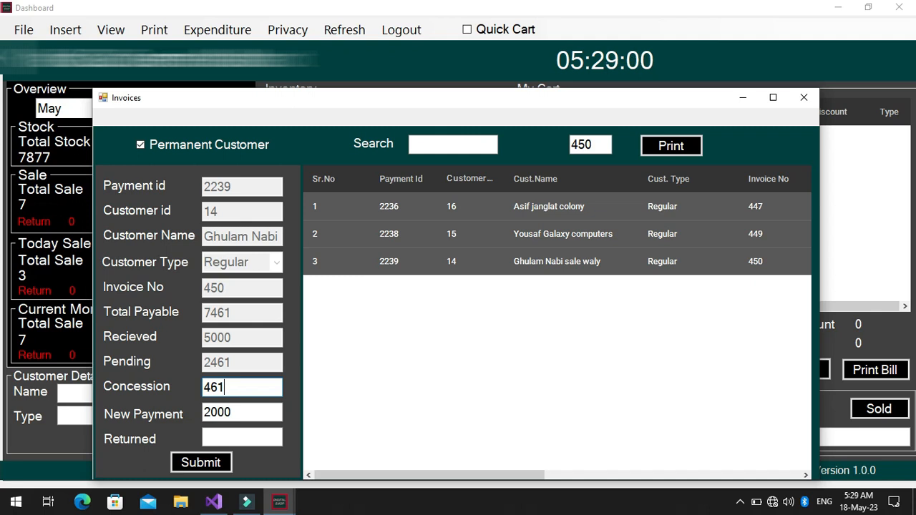
pyautogui.press('BackSpace')
pyautogui.press('BackSpace')
pyautogui.click(242, 411)
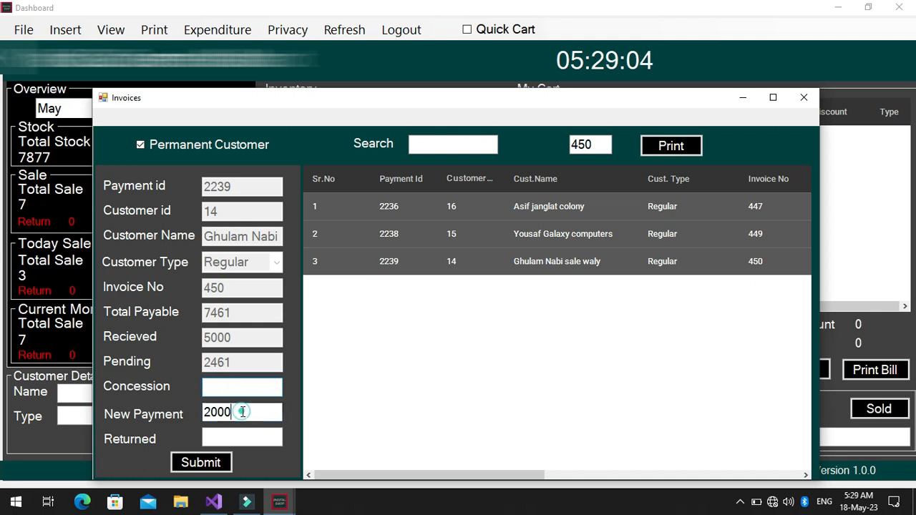
pyautogui.click(545, 259)
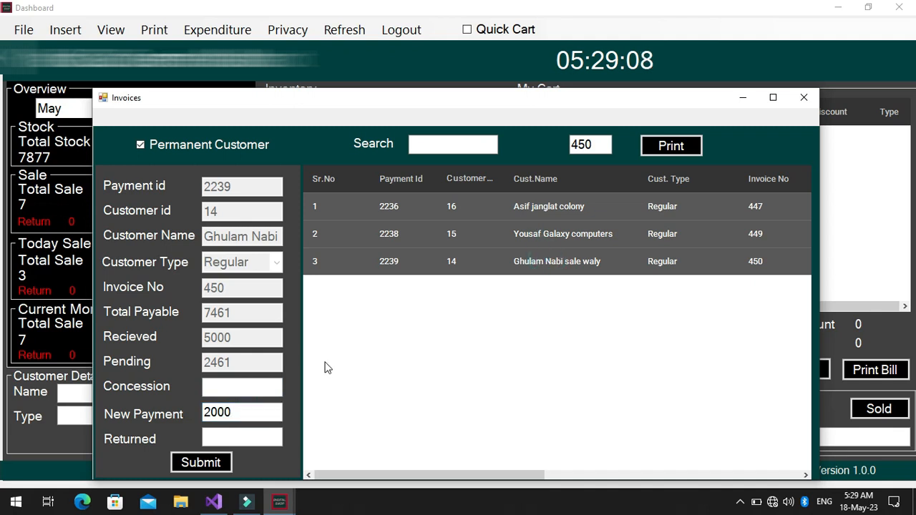
# - Set the loaded invoice's new payment to 2461, submit it and acknowledge the message
pyautogui.click(228, 408)
pyautogui.press('BackSpace')
pyautogui.press('BackSpace')
pyautogui.press('BackSpace')
pyautogui.press('BackSpace')
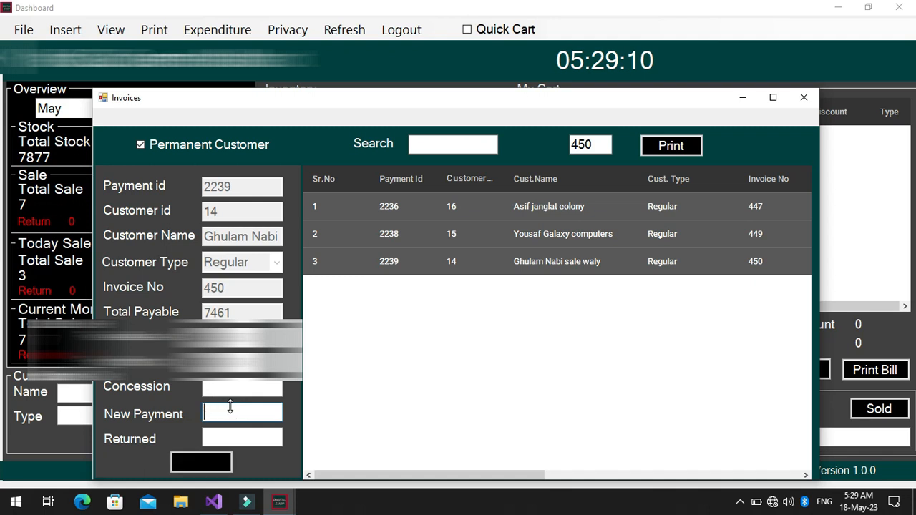
pyautogui.write('2461')
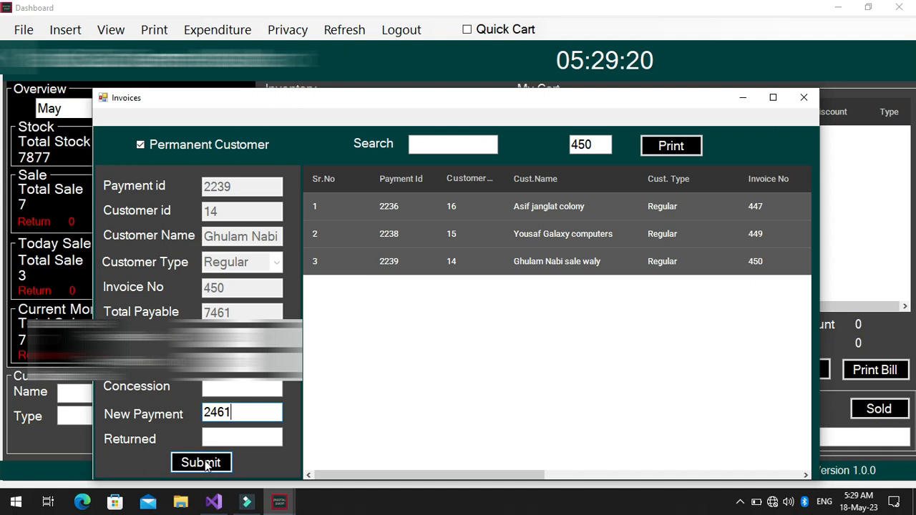
pyautogui.click(203, 463)
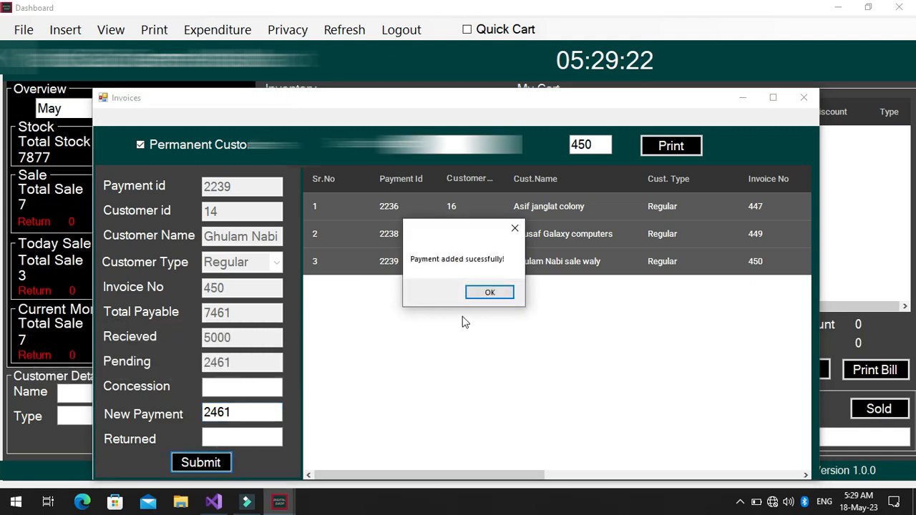
pyautogui.click(479, 293)
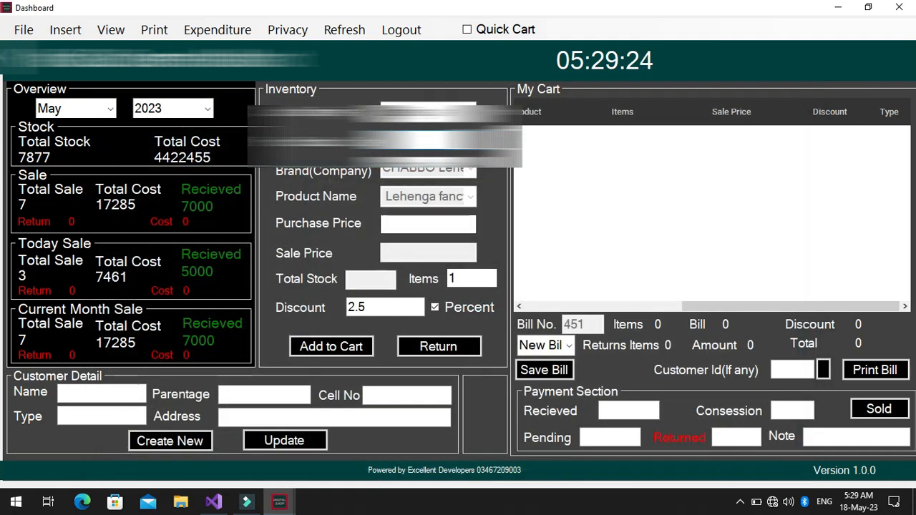
# - Load the third entry of the invoice list to check its payment fields, and close the invoices window
pyautogui.click(111, 28)
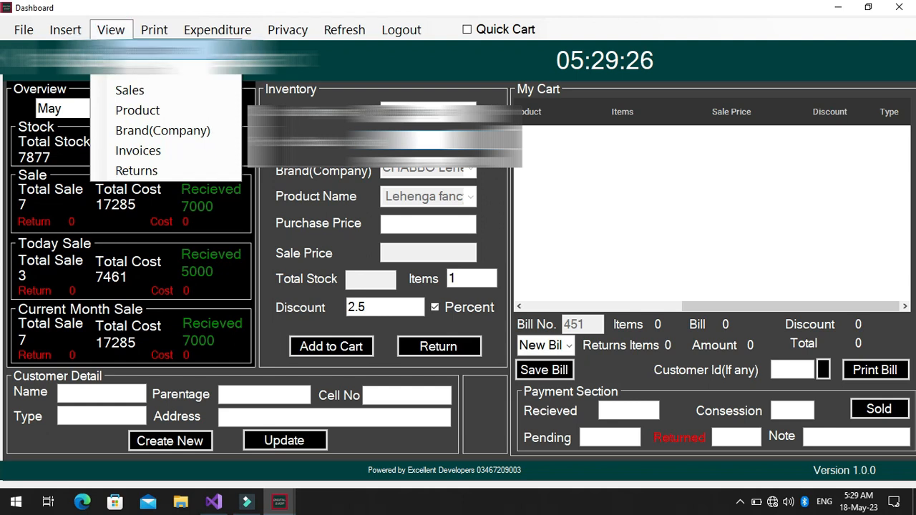
pyautogui.click(140, 159)
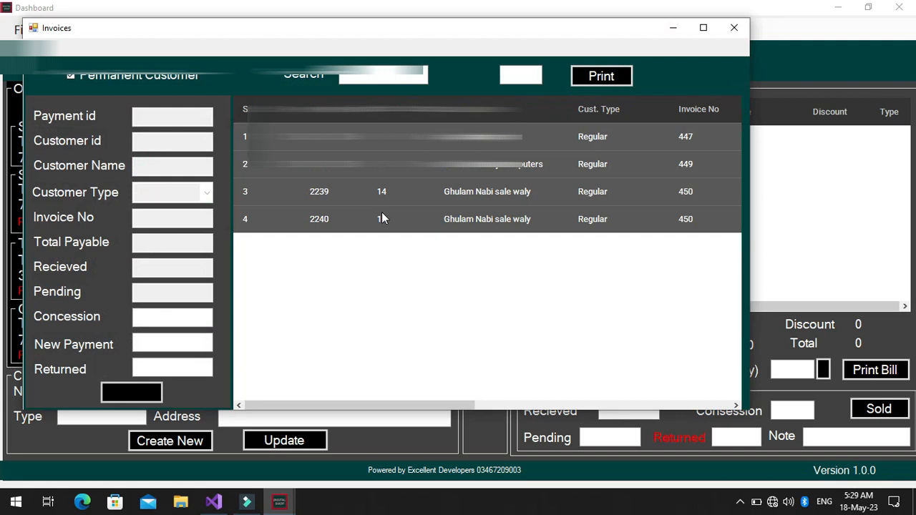
pyautogui.click(422, 197)
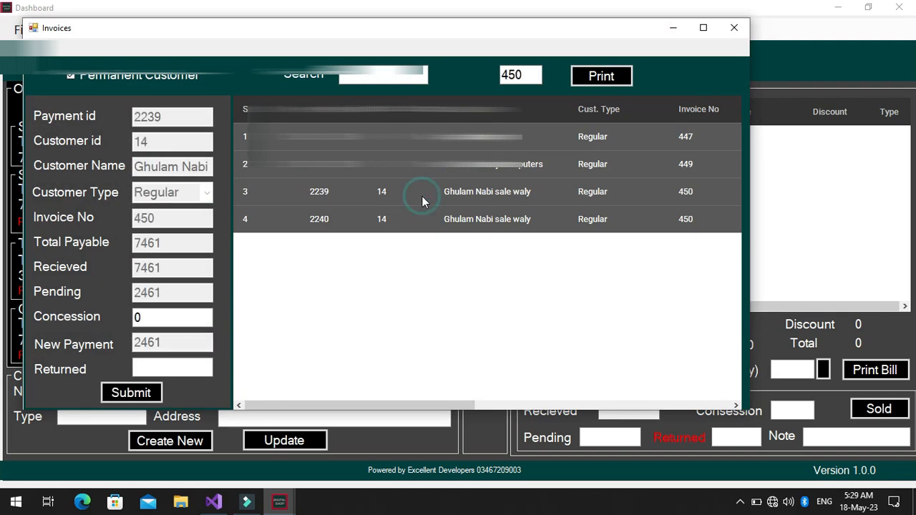
pyautogui.click(152, 342)
pyautogui.click(400, 218)
pyautogui.click(735, 29)
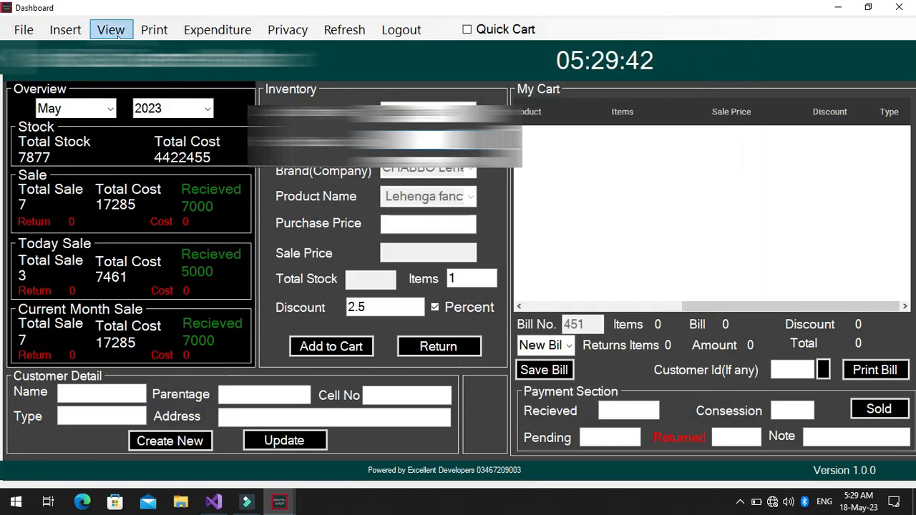
# - Review the billing report of the second customer in the customer list down to the payment totals, and close both windows
pyautogui.click(115, 32)
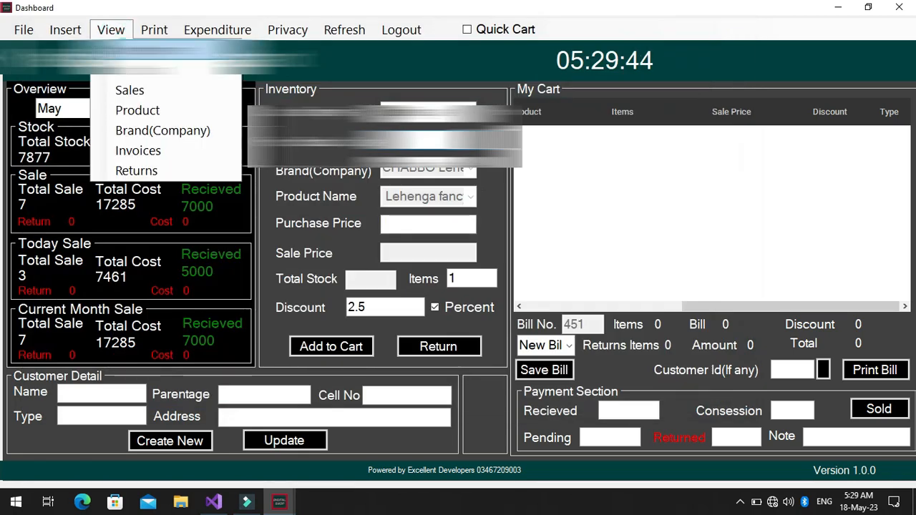
pyautogui.click(138, 51)
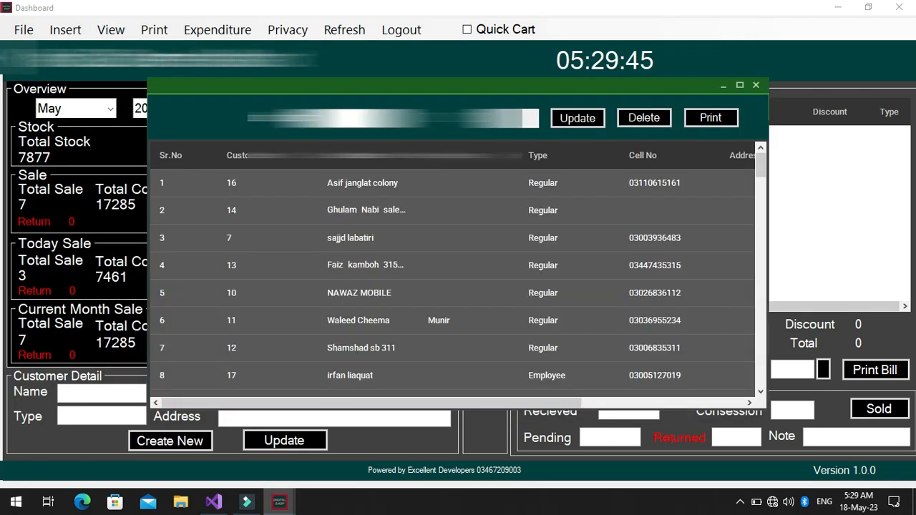
pyautogui.click(380, 213)
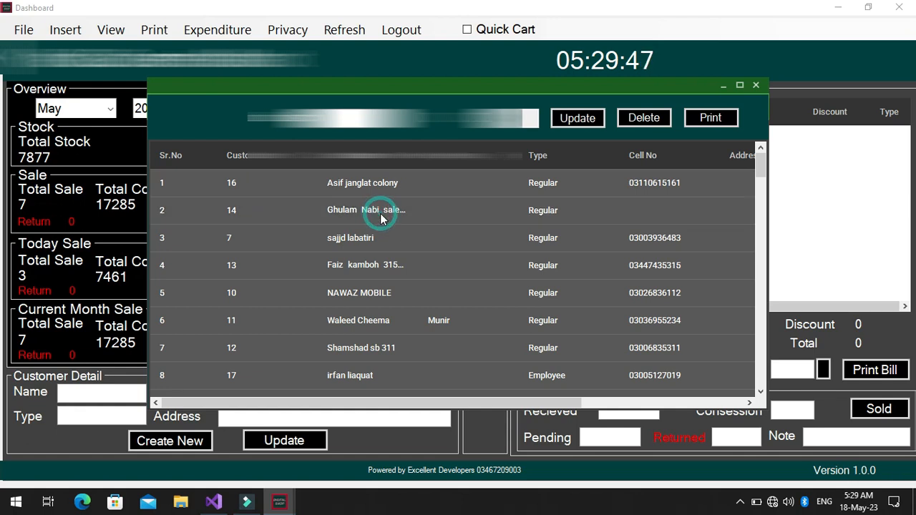
pyautogui.click(701, 119)
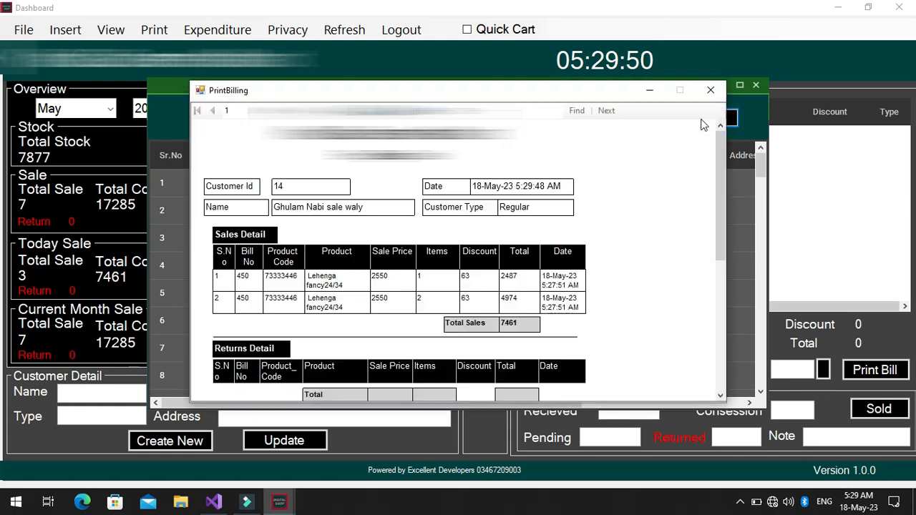
pyautogui.moveTo(719, 160); pyautogui.dragTo(691, 172)
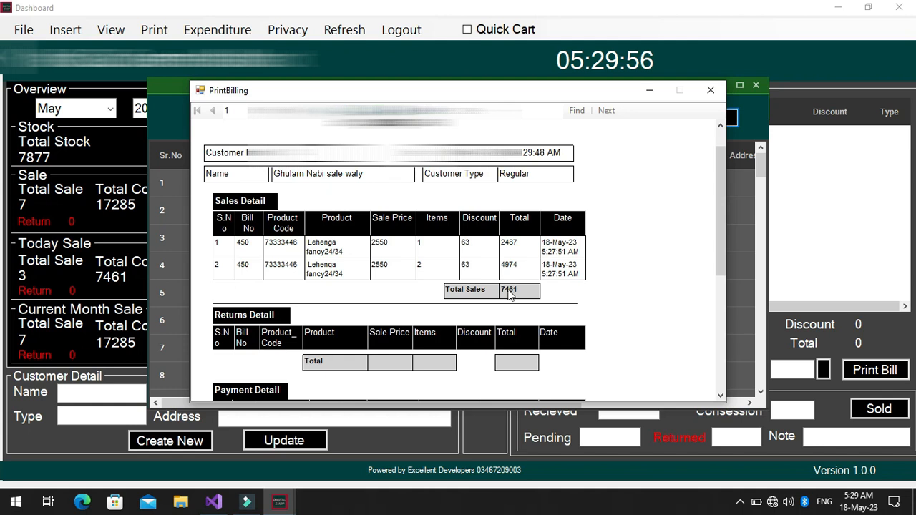
pyautogui.moveTo(719, 231); pyautogui.dragTo(719, 294)
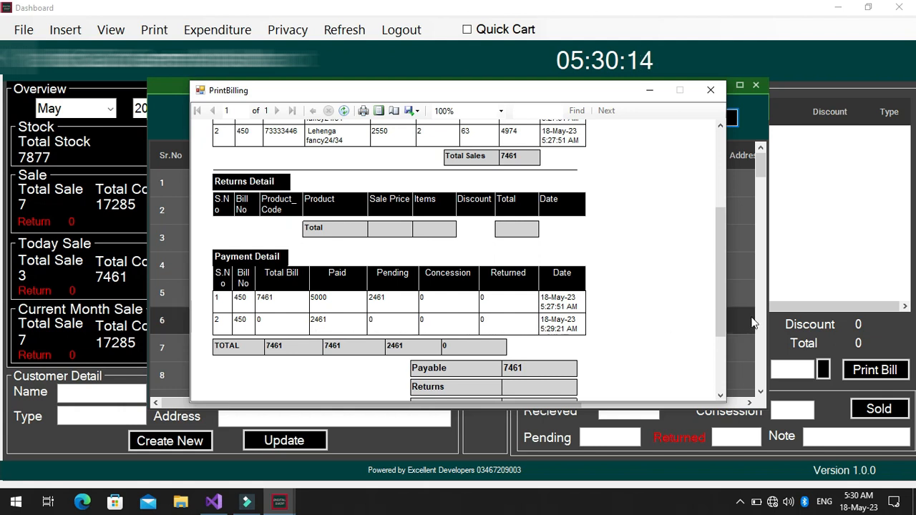
pyautogui.scroll(-3, 727, 340)
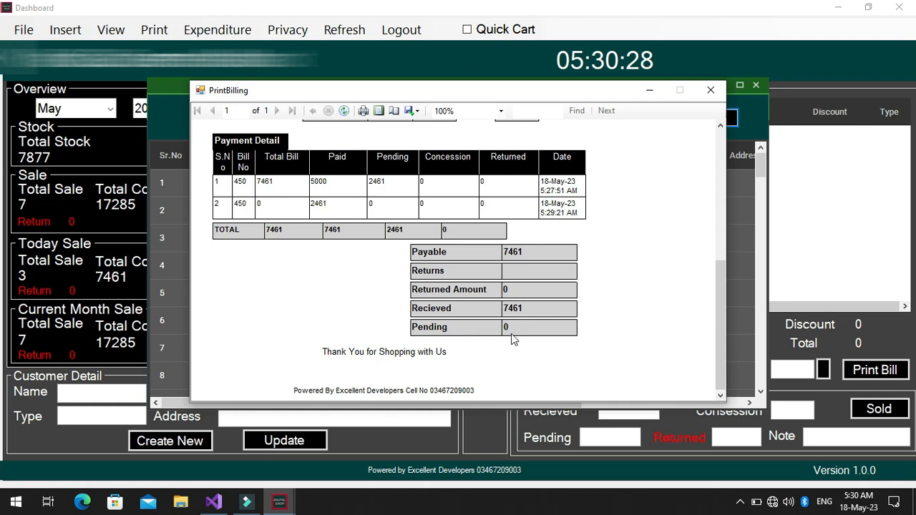
pyautogui.click(710, 90)
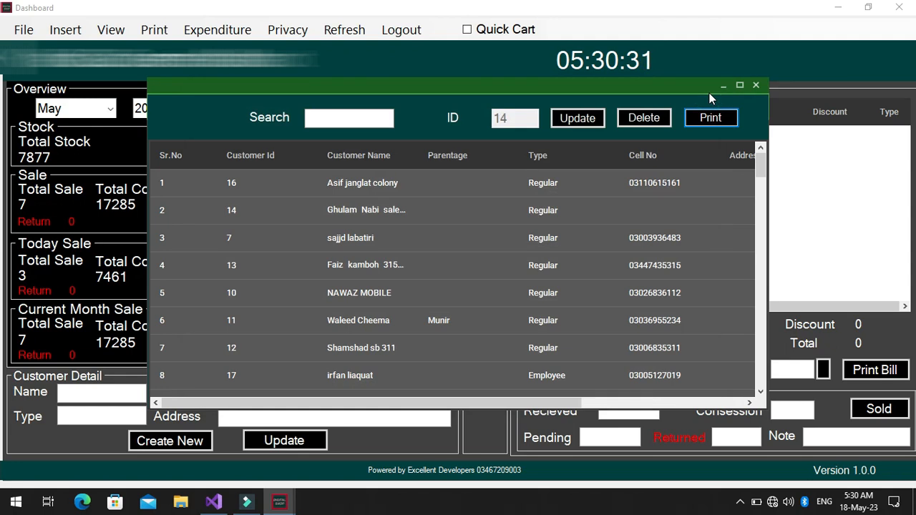
pyautogui.click(756, 85)
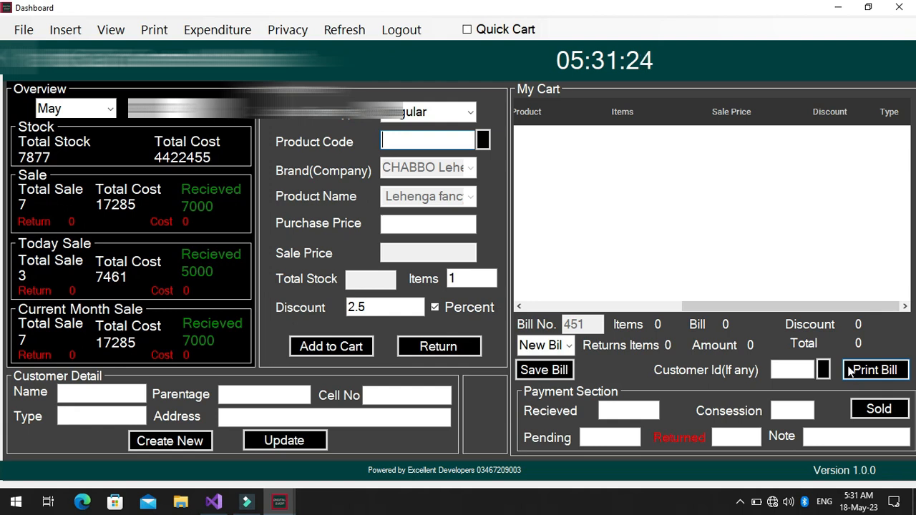
# - Add one Maxi frock 32/36 to the cart from the product list and preview the cart's printable bill
pyautogui.click(483, 141)
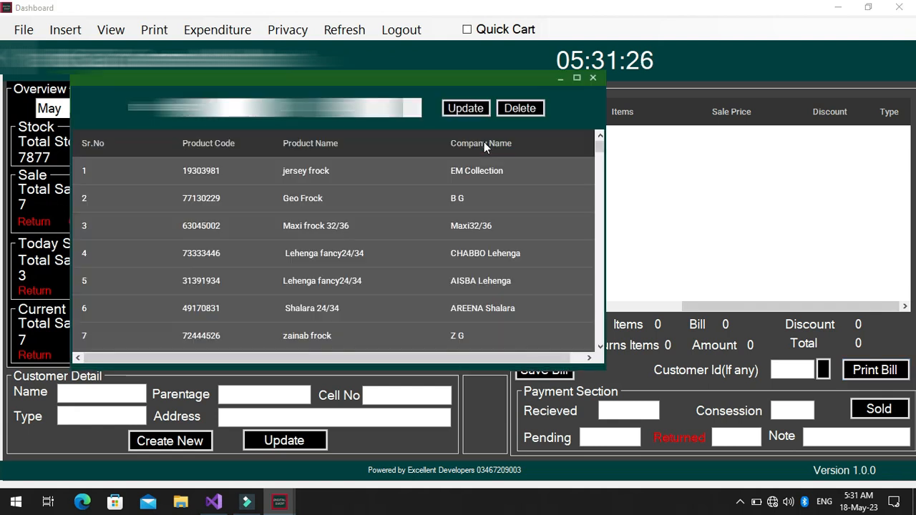
pyautogui.doubleClick(374, 224)
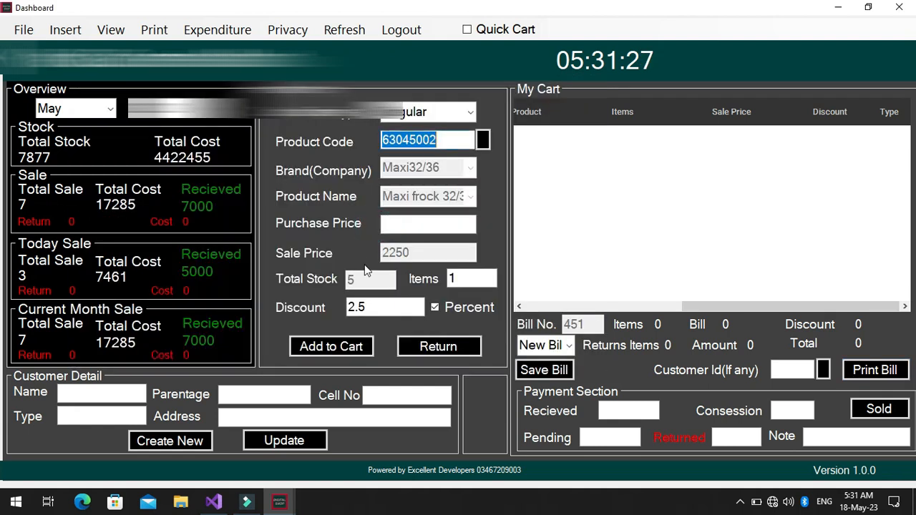
pyautogui.click(333, 347)
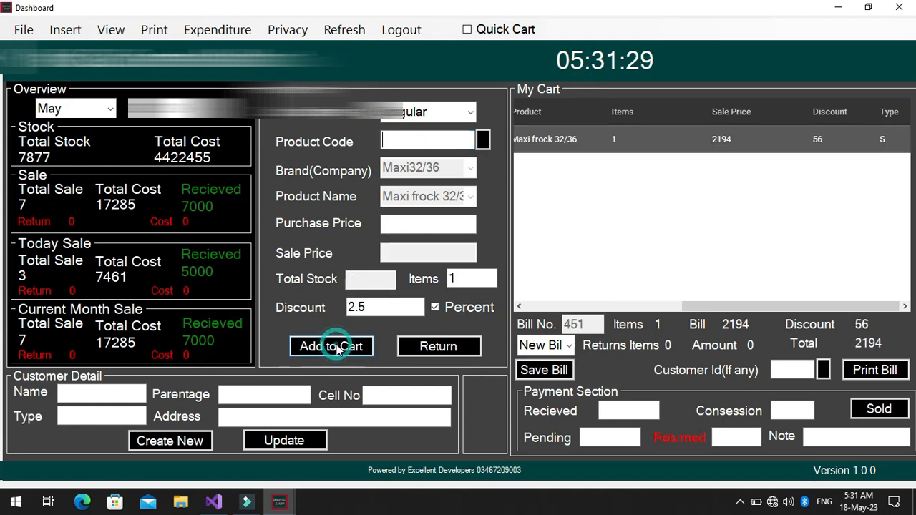
pyautogui.click(866, 370)
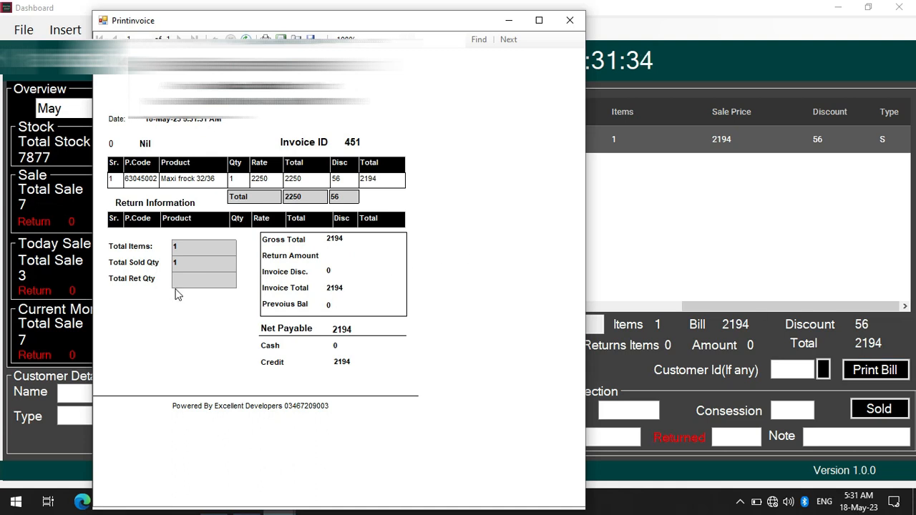
pyautogui.click(569, 20)
# - Complete the cart's sale with a received amount of 2100 and a concession of 94
pyautogui.click(633, 413)
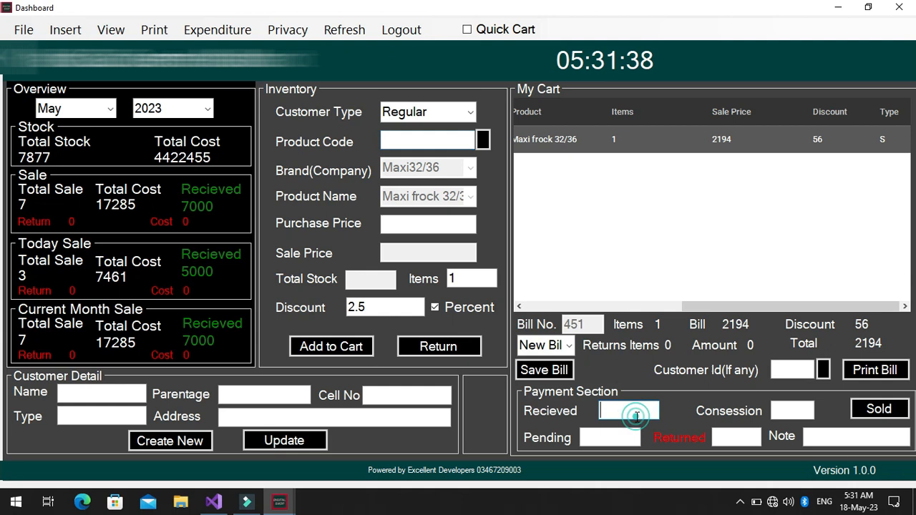
pyautogui.write('2100')
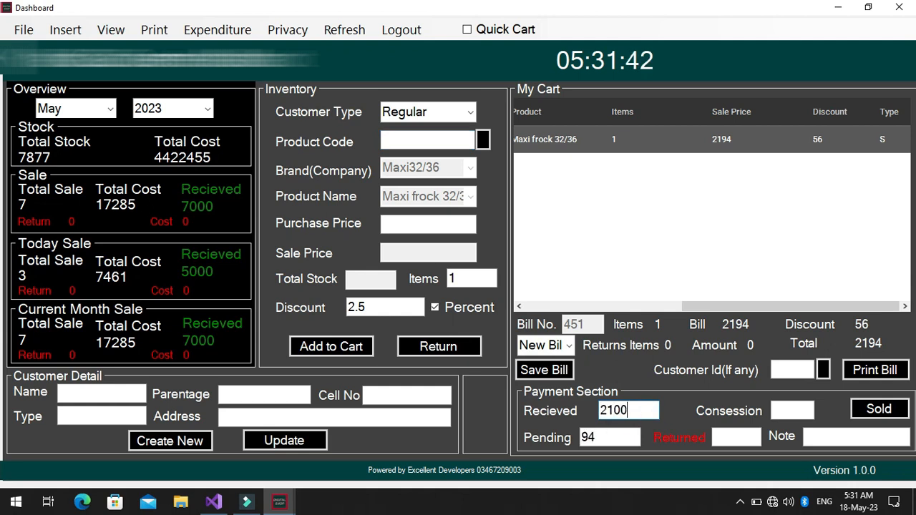
pyautogui.click(773, 413)
pyautogui.write('94')
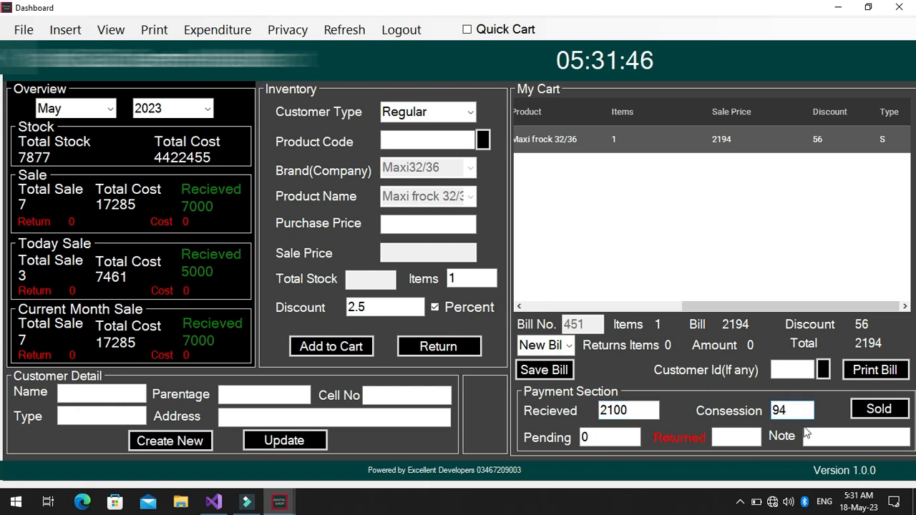
pyautogui.click(874, 409)
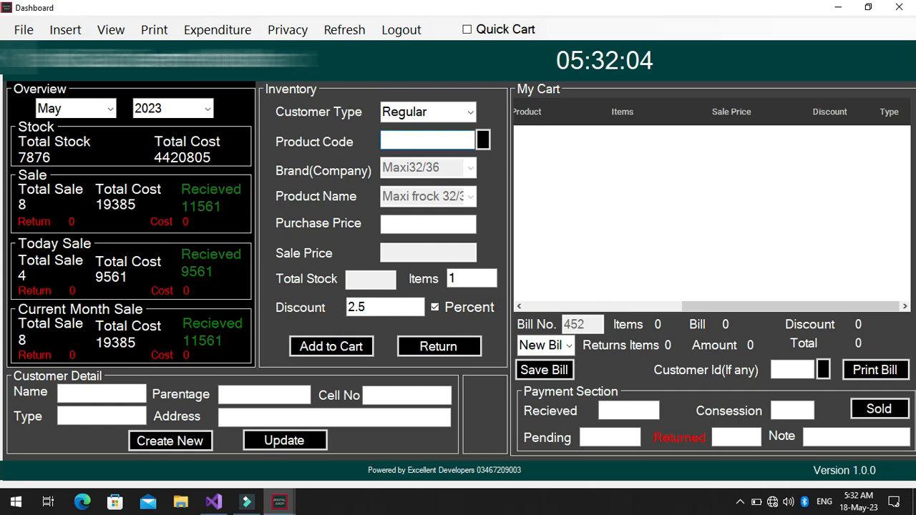
# - Reload the third entry of the invoice list, try to edit its New Payment value and close the invoices window
pyautogui.click(111, 30)
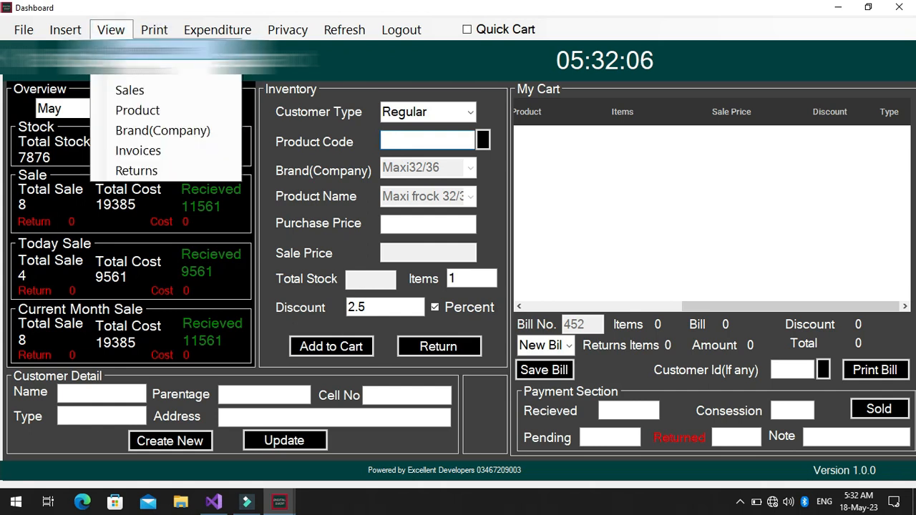
pyautogui.click(120, 149)
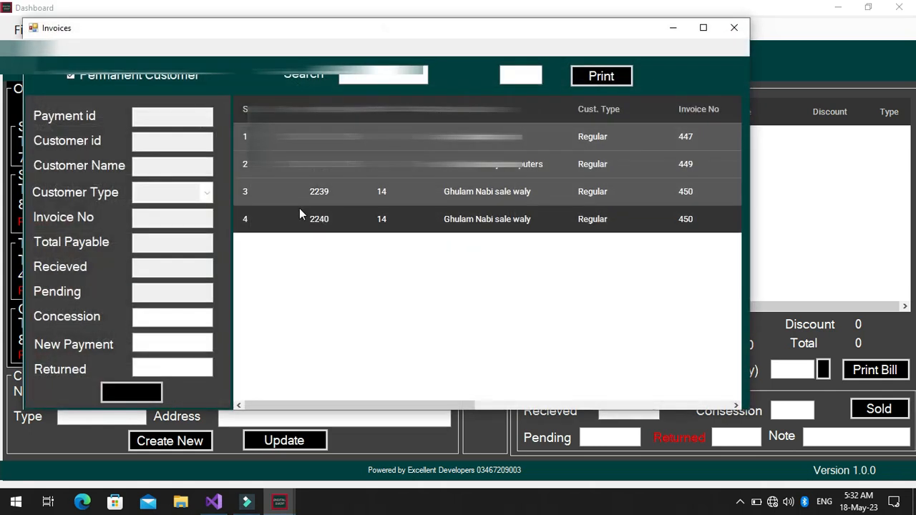
pyautogui.click(361, 204)
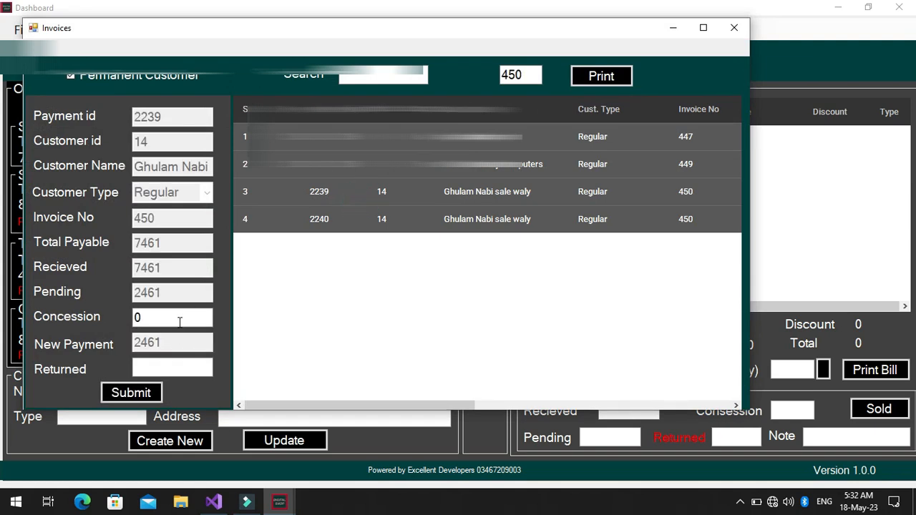
pyautogui.click(163, 344)
pyautogui.click(163, 344)
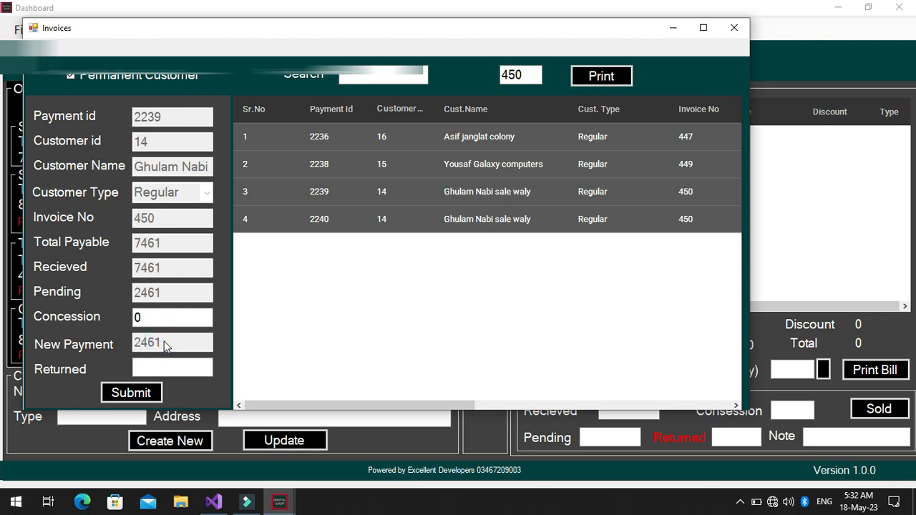
pyautogui.click(164, 345)
pyautogui.click(164, 344)
pyautogui.click(164, 344)
pyautogui.click(164, 344)
pyautogui.click(164, 344)
pyautogui.click(732, 30)
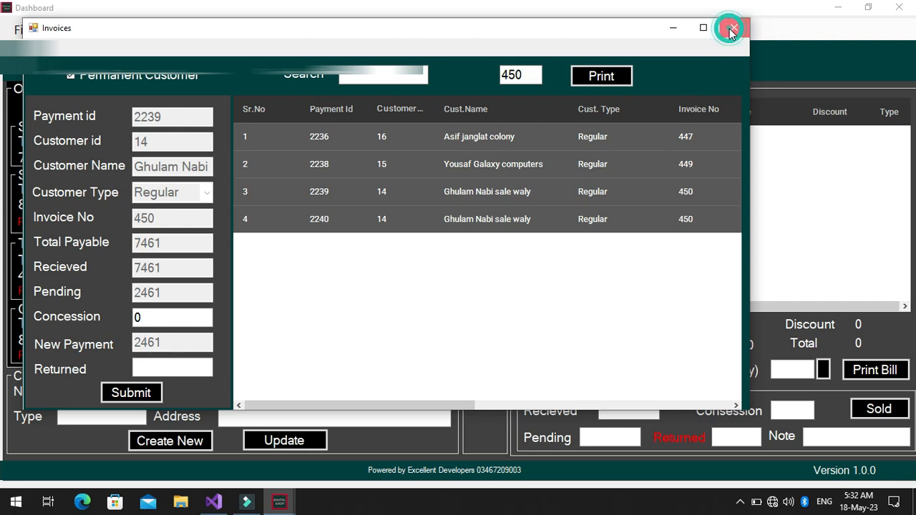
# - View the second customer's billing report once more from the customer list, and close the report and the list
pyautogui.click(108, 36)
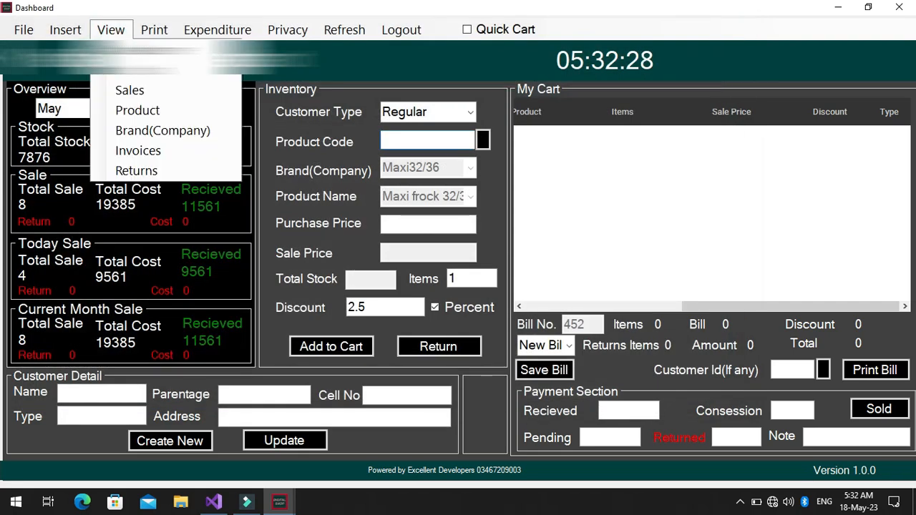
pyautogui.click(134, 51)
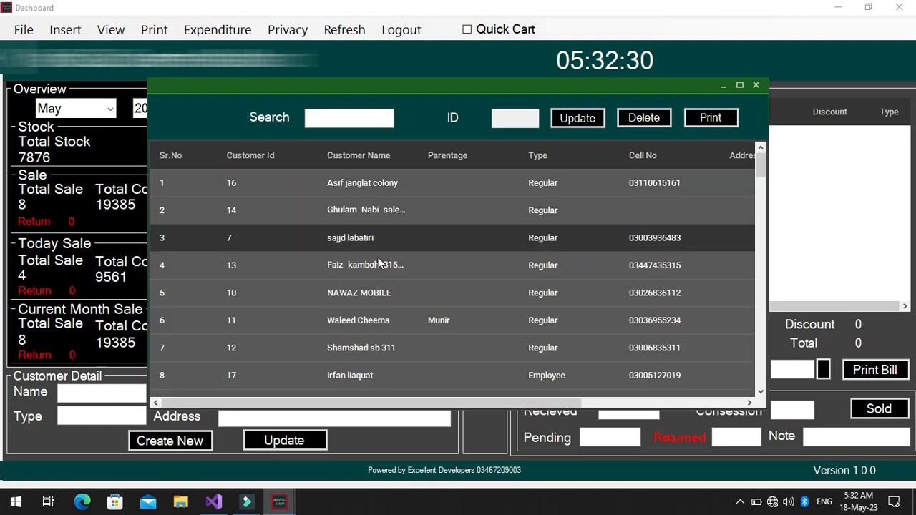
pyautogui.click(368, 214)
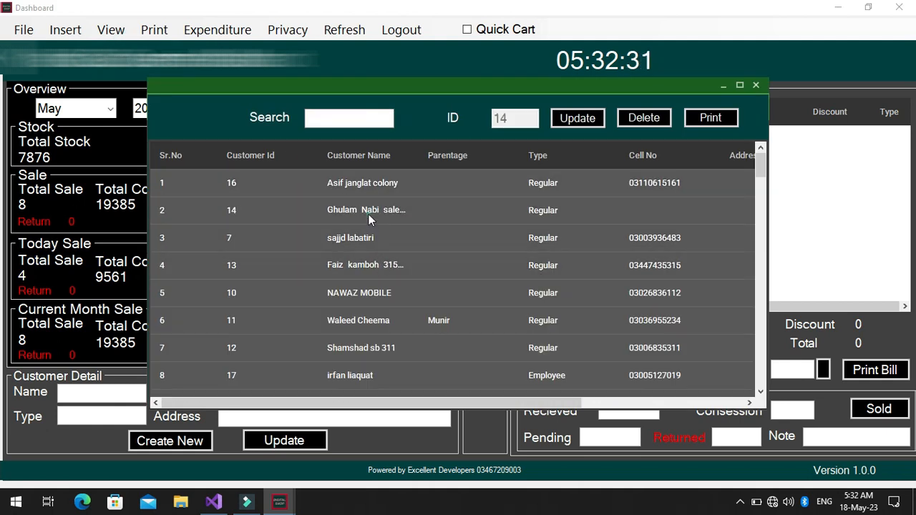
pyautogui.click(702, 123)
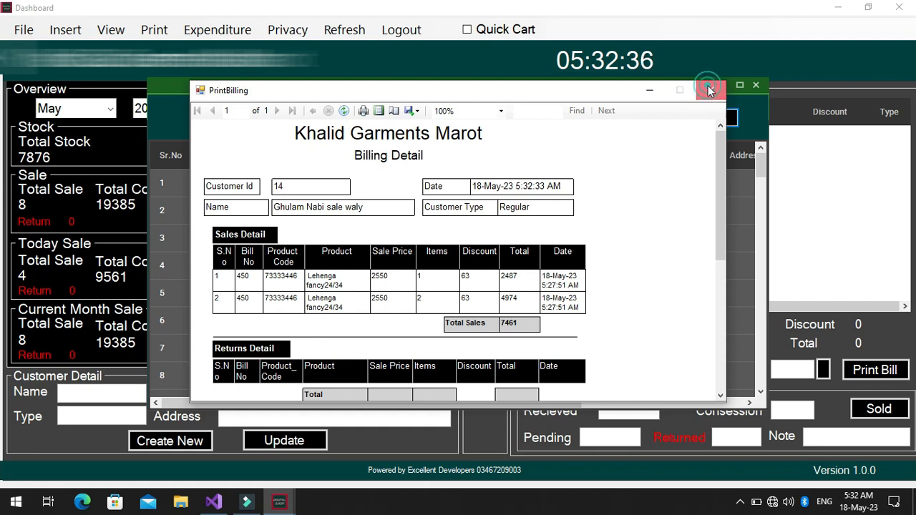
pyautogui.click(709, 90)
pyautogui.click(757, 86)
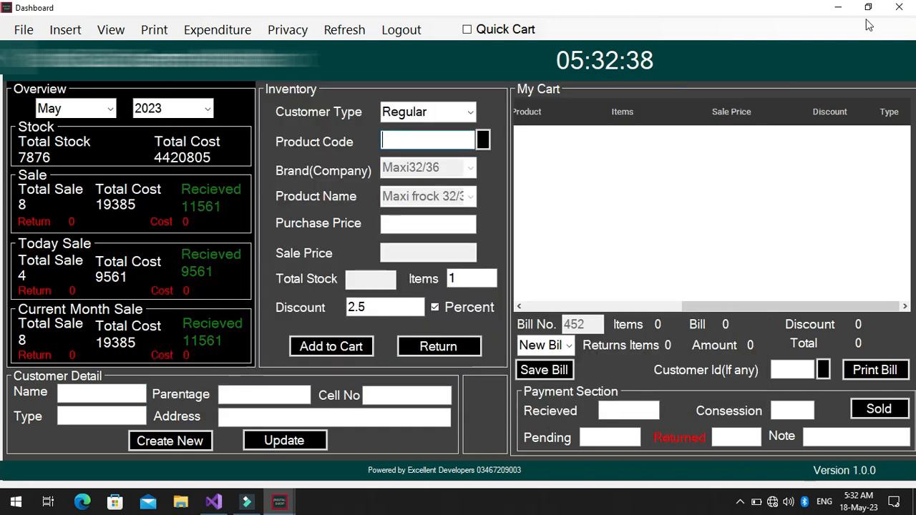